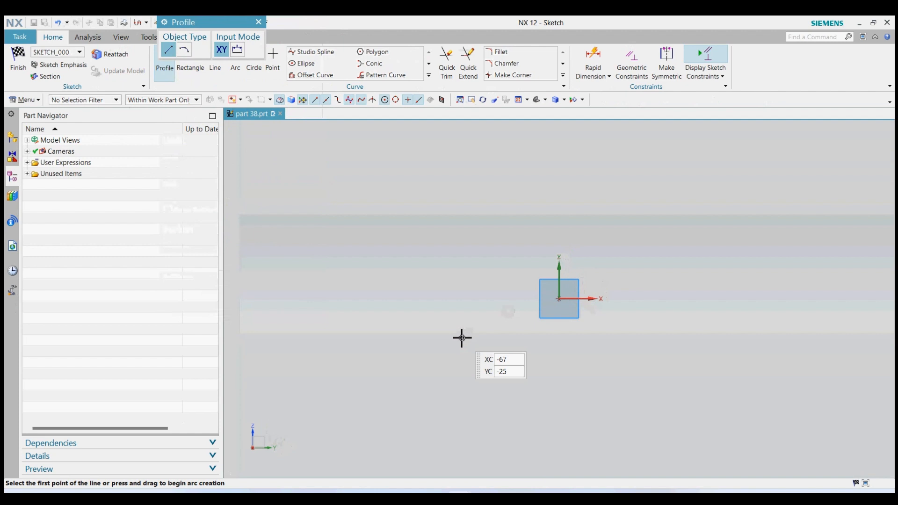
Sketch a vertical line 87 mm long upward from the sketch origin.
click(258, 22)
click(215, 60)
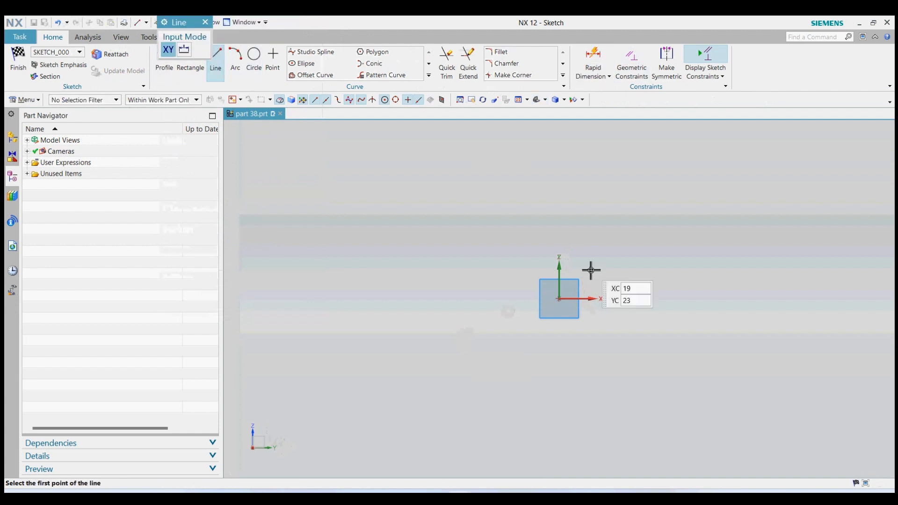
click(560, 299)
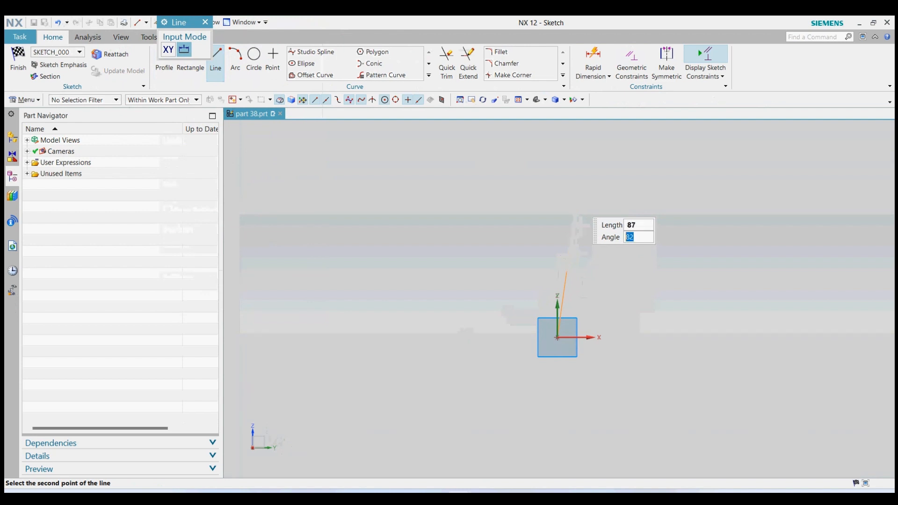
key(Return)
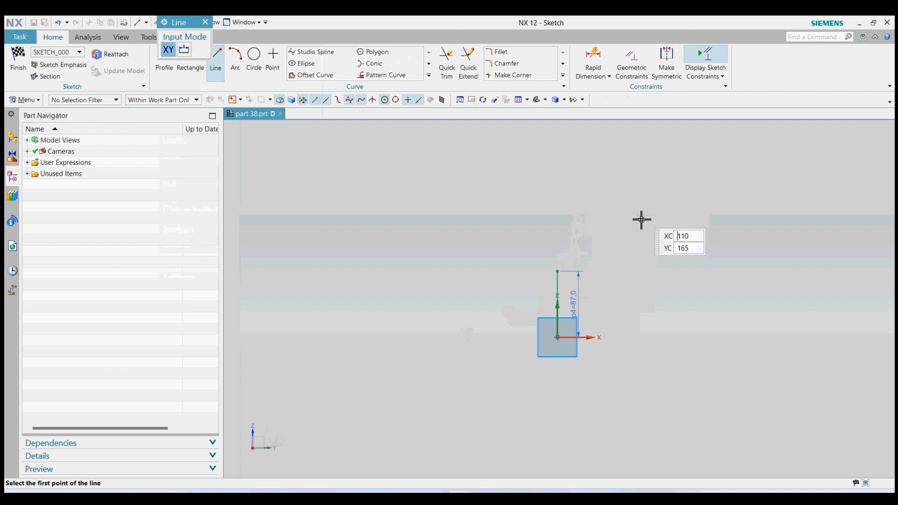
scroll(580, 308, up, 4)
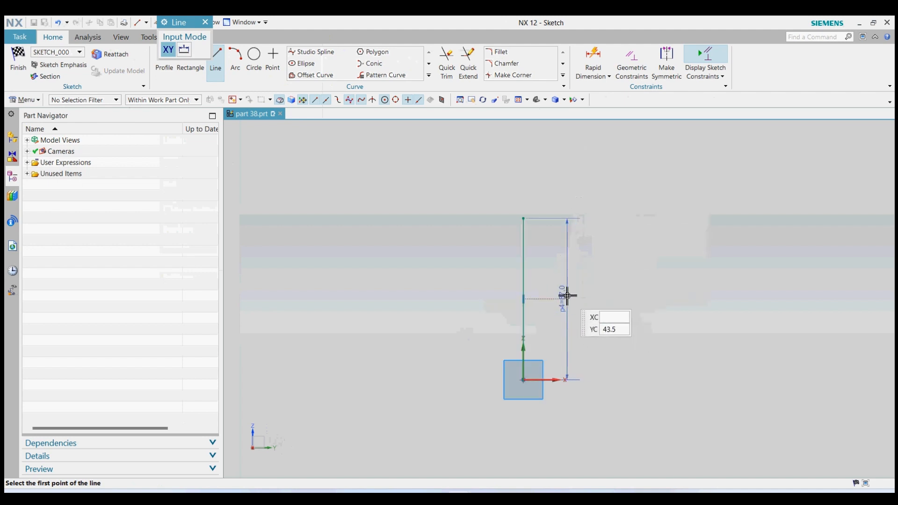
click(214, 57)
click(214, 57)
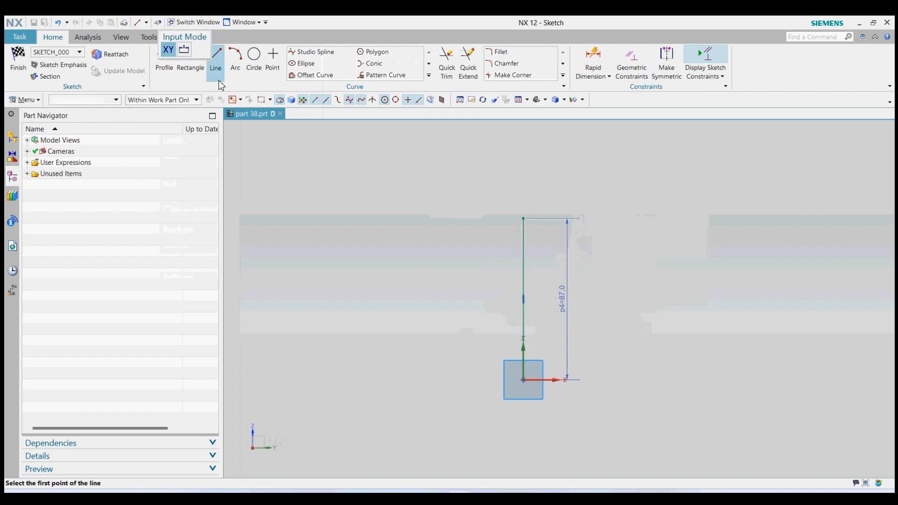
Offset the vertical line by 20 mm toward negative X.
click(322, 79)
click(523, 251)
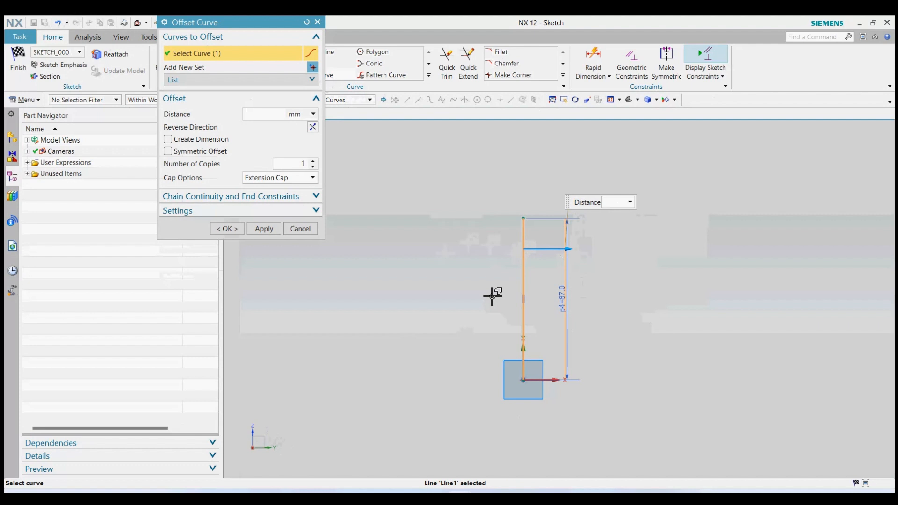
text(20)
key(Return)
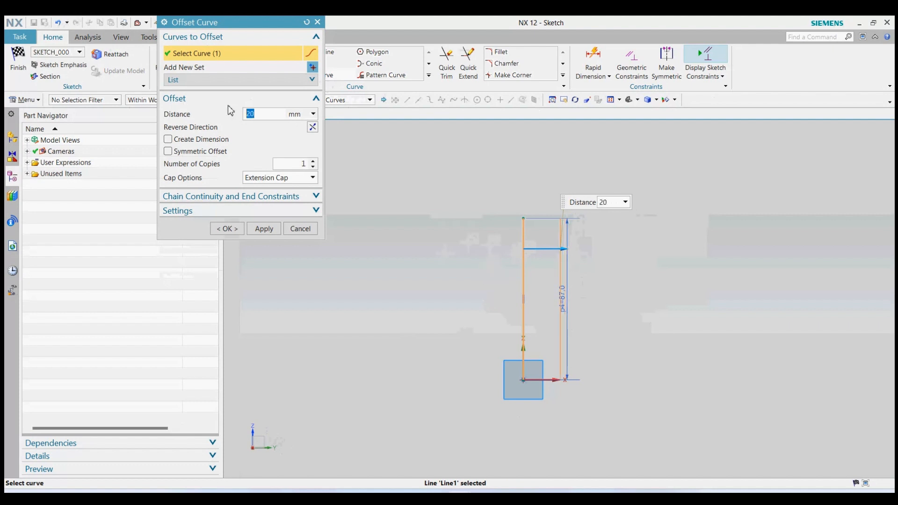
click(312, 126)
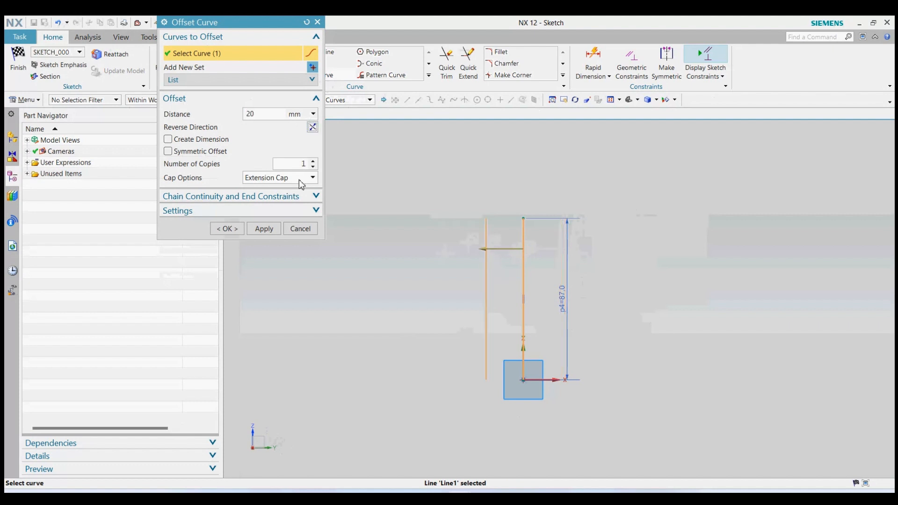
click(264, 228)
Offset the original vertical line through the origin by -25 mm to add a second parallel line on the negative X side.
click(523, 234)
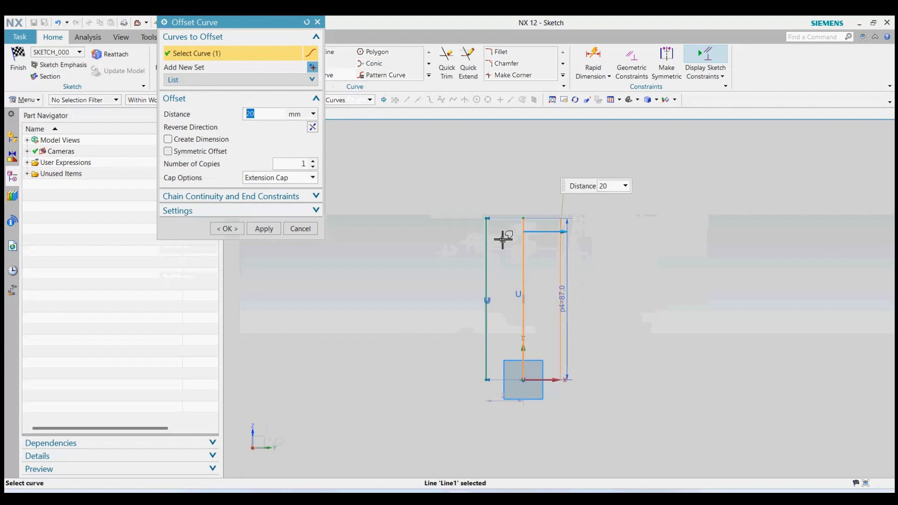
text(-25)
key(Return)
click(264, 228)
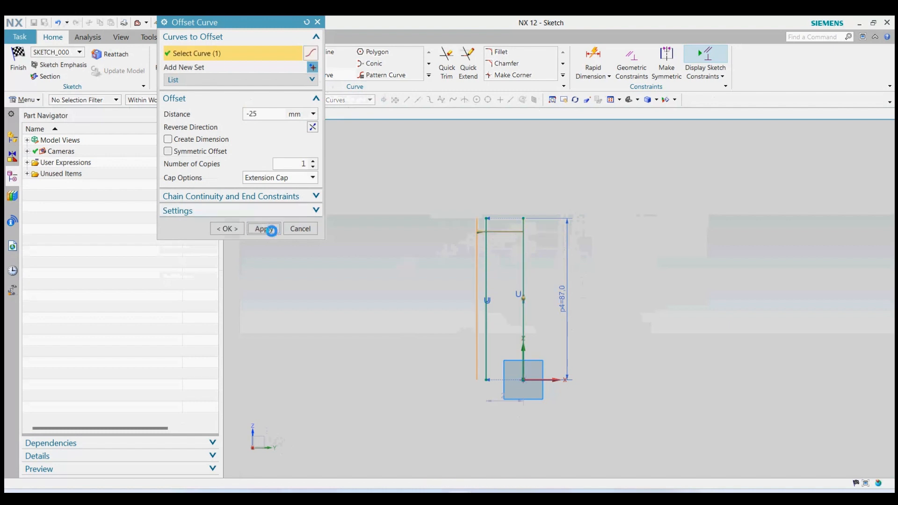
Create two more offsets of the original vertical line at -30 mm and -35 mm.
click(523, 255)
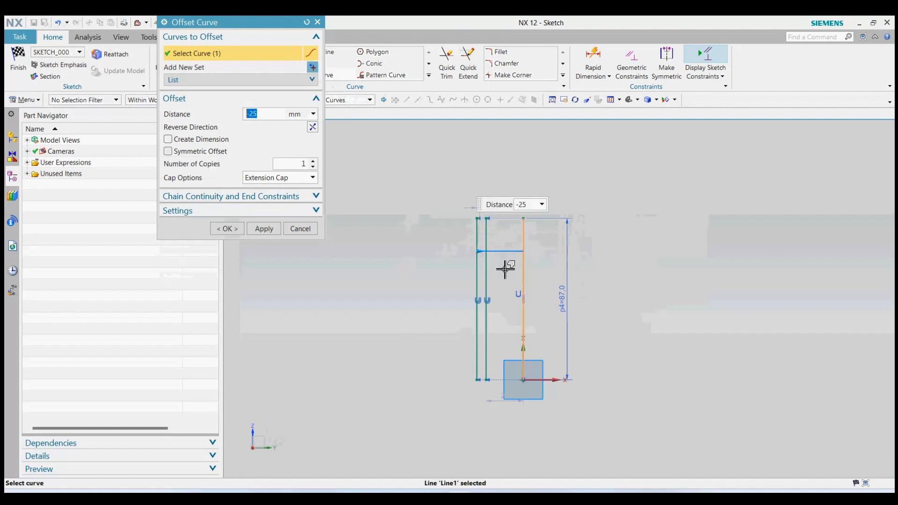
key(Return)
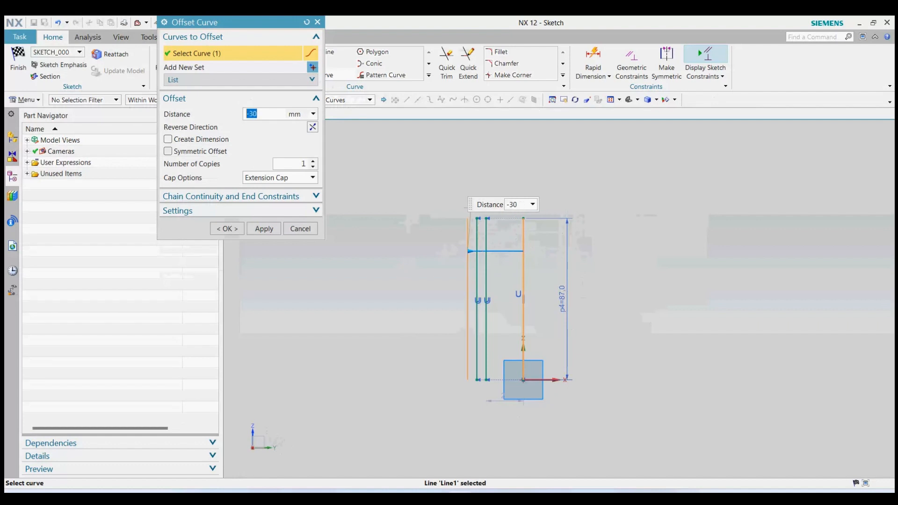
click(256, 229)
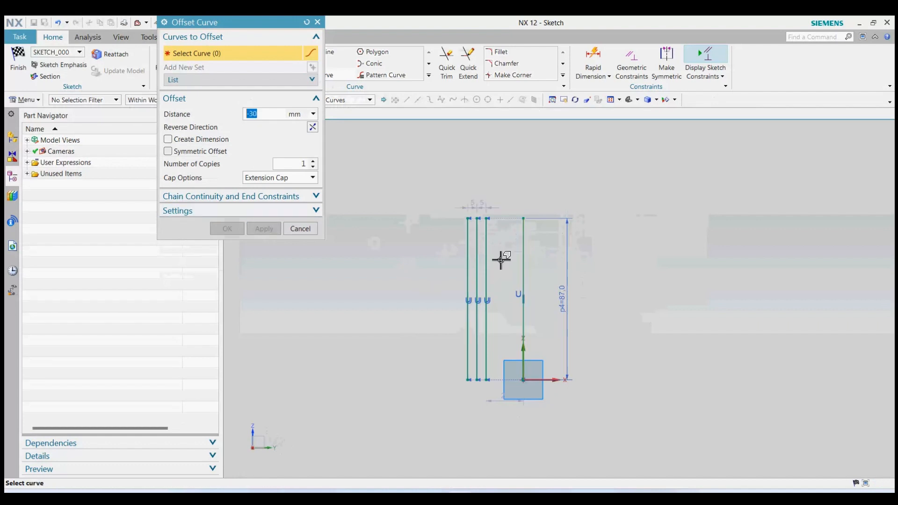
click(523, 251)
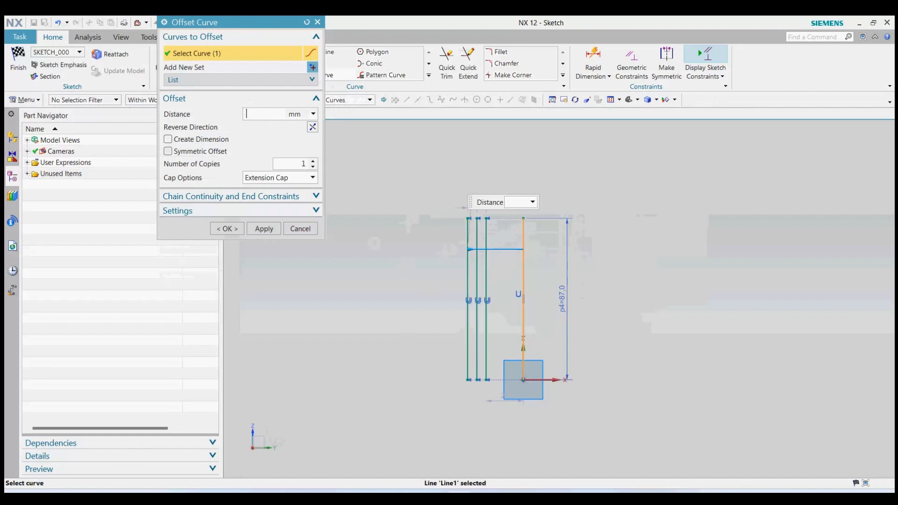
key(Return)
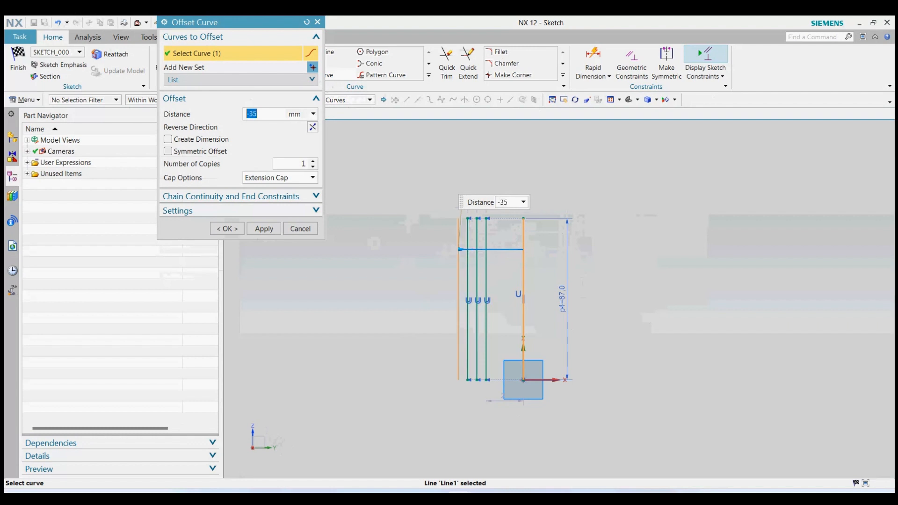
click(227, 228)
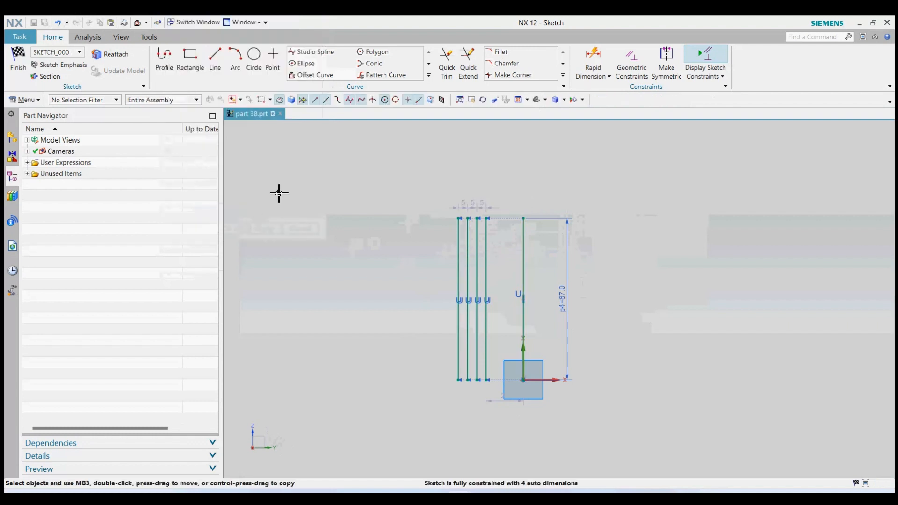
Sketch a horizontal line about 51 mm long from the origin toward negative X, past all the offset lines.
click(216, 60)
click(523, 380)
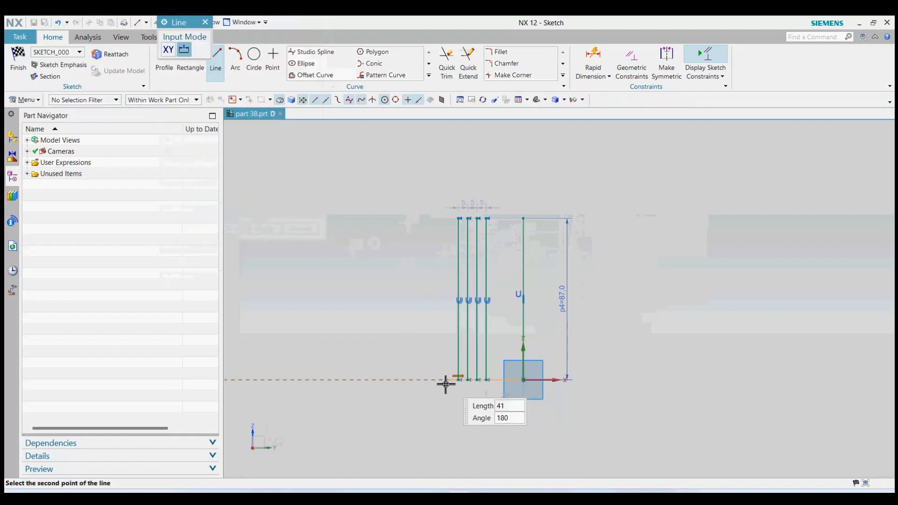
click(428, 380)
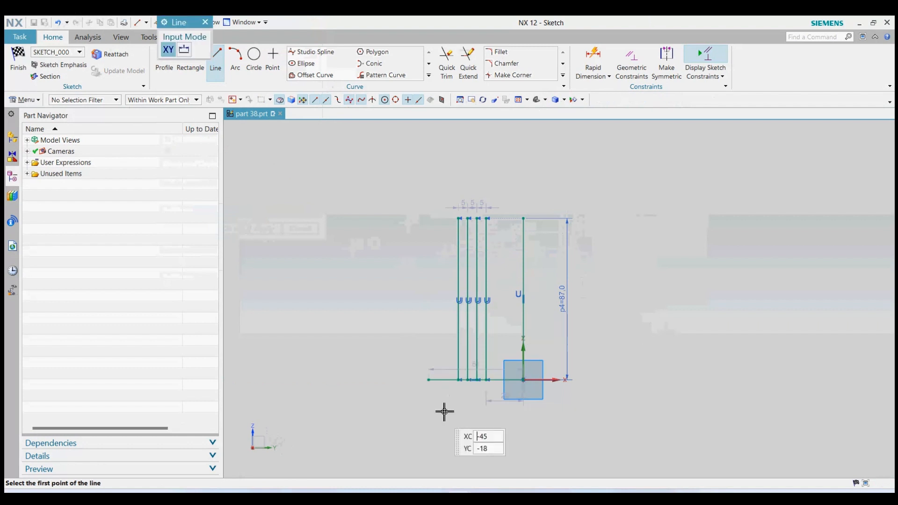
Offset the horizontal base line 25 mm upward.
scroll(443, 411, up, 4)
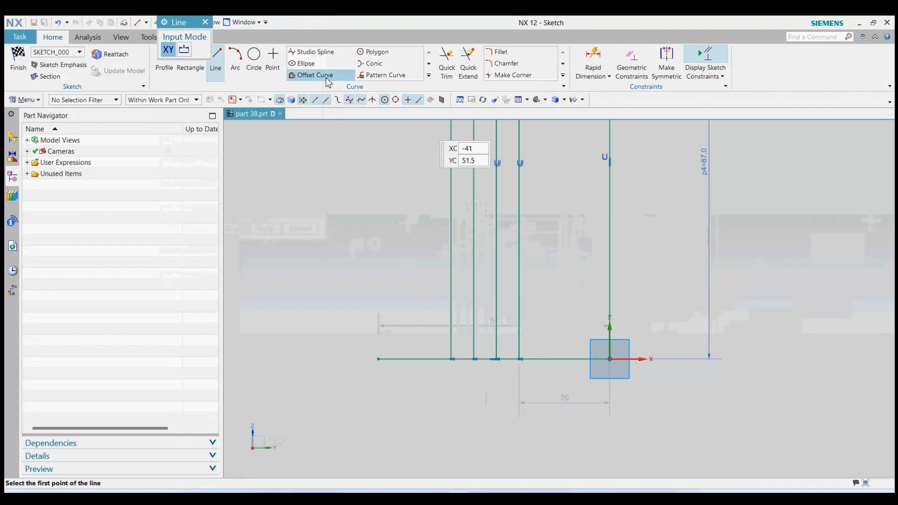
click(313, 75)
click(556, 360)
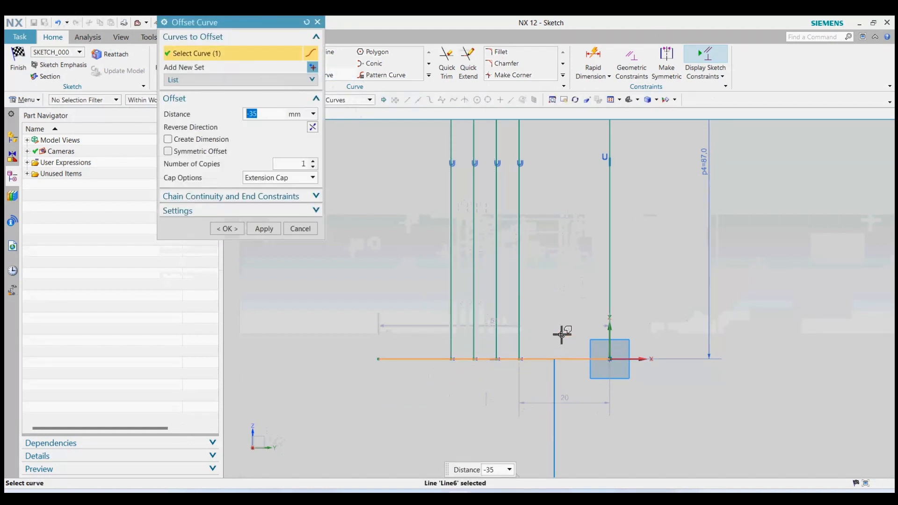
text(25)
key(Return)
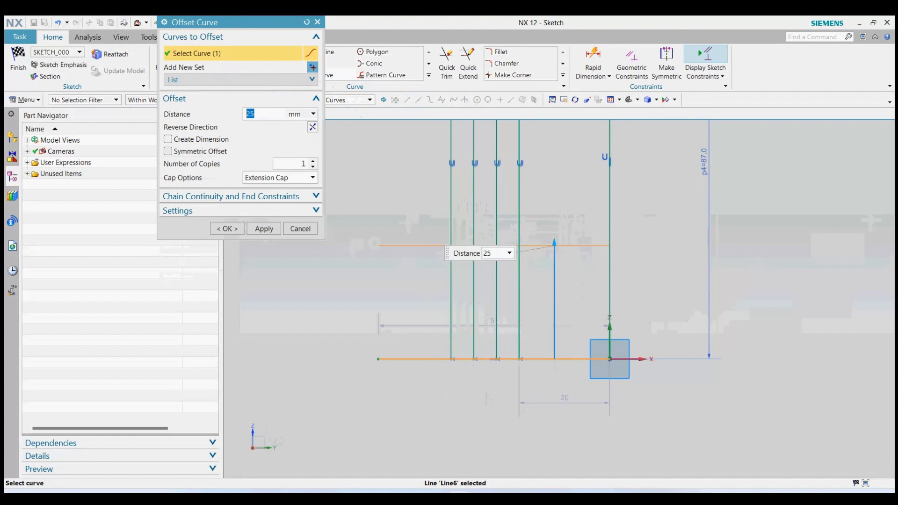
click(270, 231)
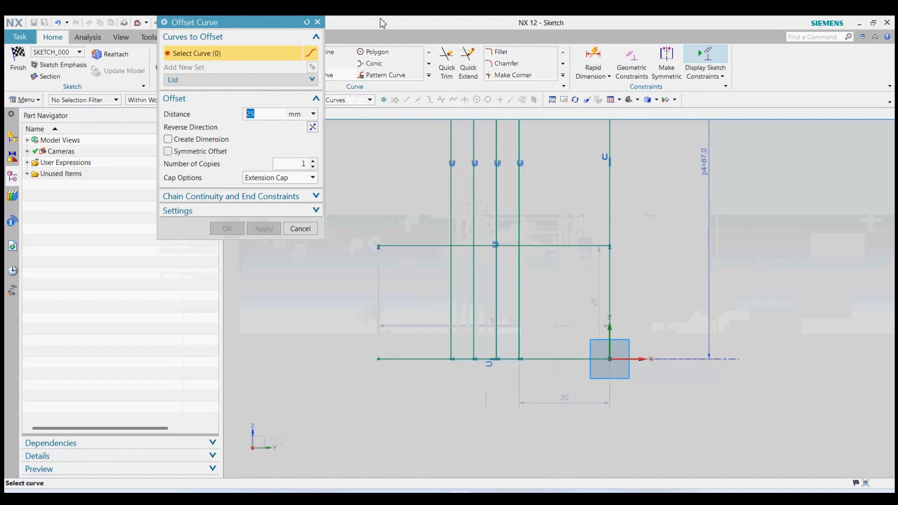
Trim the 20 mm and 25 mm offset lines below the upper horizontal line, and trim that line's ends to the 35 mm and 20 mm offsets.
click(447, 66)
click(518, 289)
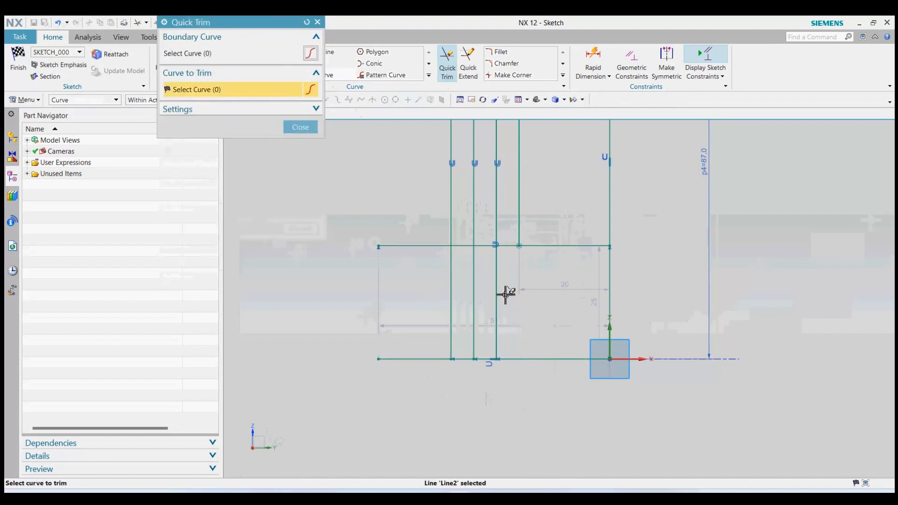
click(498, 296)
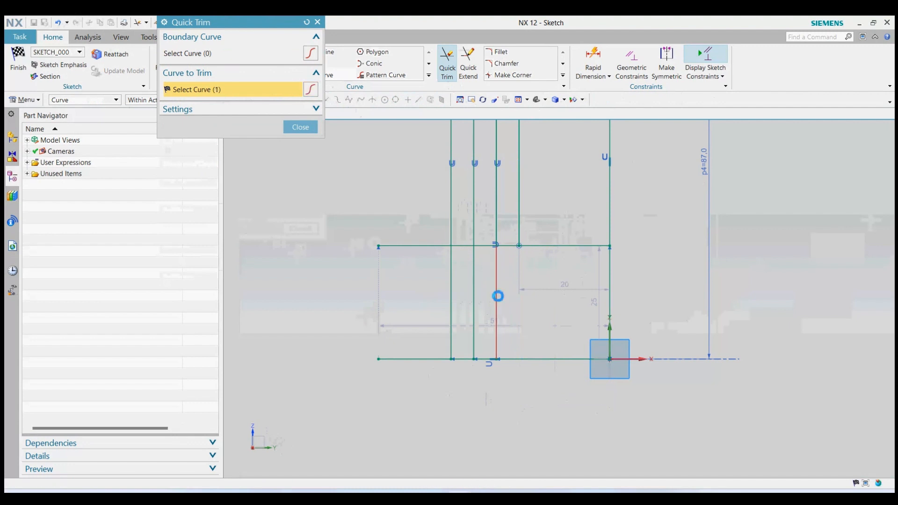
click(431, 249)
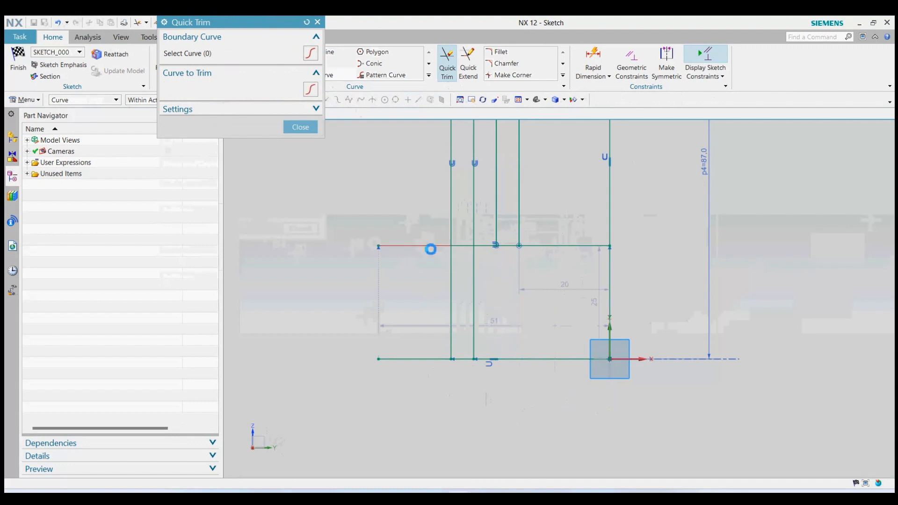
click(549, 248)
scroll(505, 270, down, 3)
scroll(504, 253, up, 4)
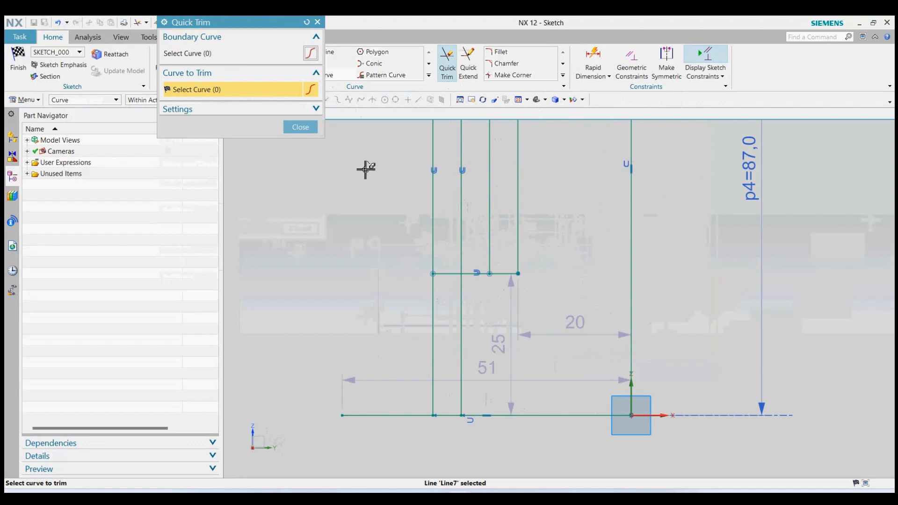
click(302, 130)
Offset the short upper horizontal line 5 mm upward.
click(311, 72)
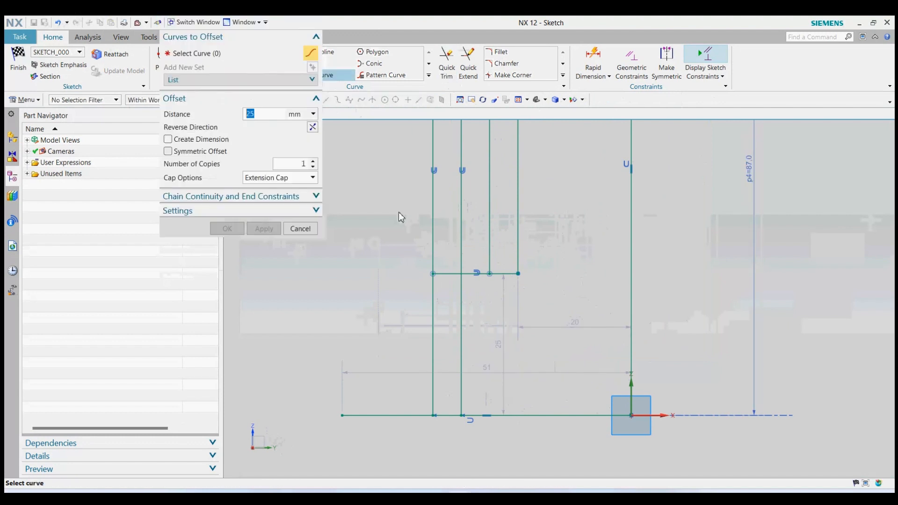
click(471, 274)
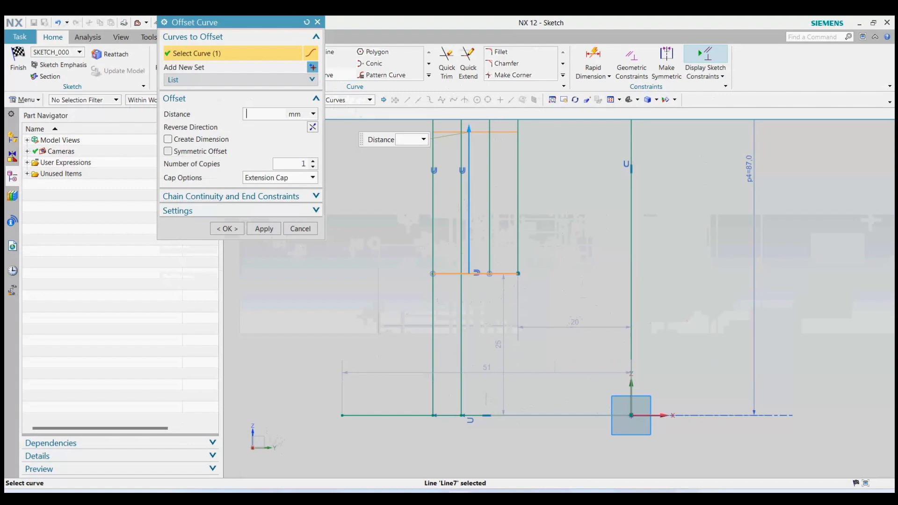
text(5)
key(Return)
click(223, 229)
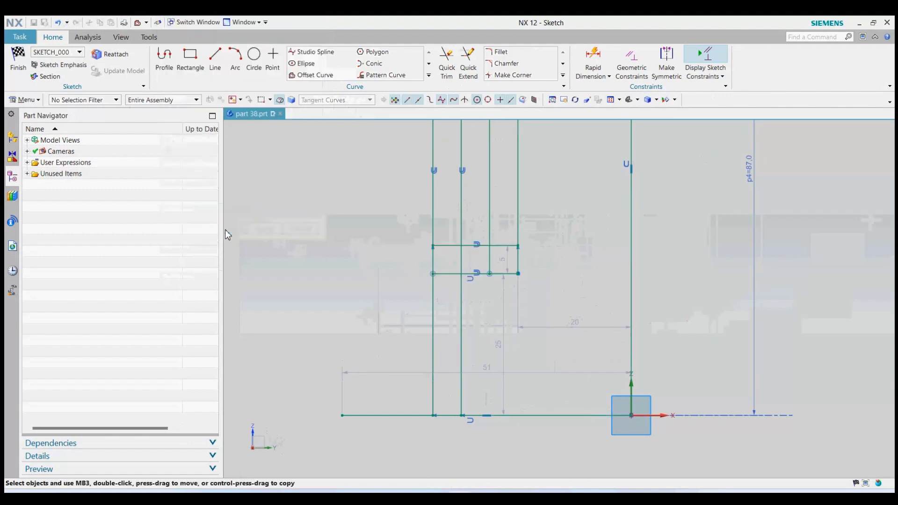
Trim both short horizontal lines back from the 35 mm offset line to the 30 mm offset line.
click(447, 65)
click(453, 245)
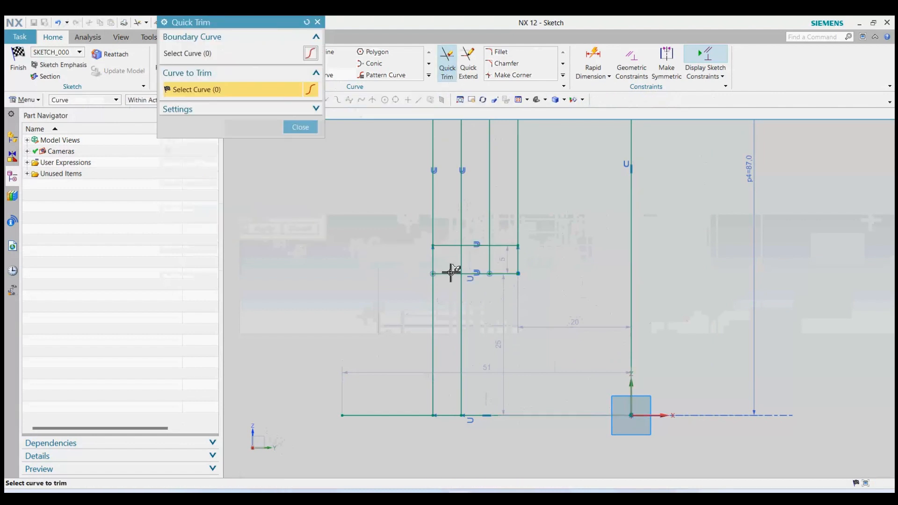
click(455, 273)
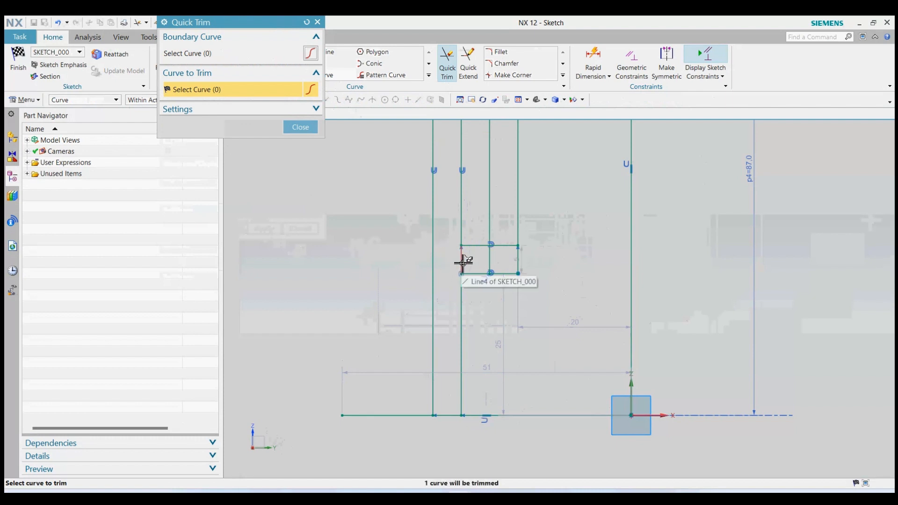
click(462, 262)
click(448, 269)
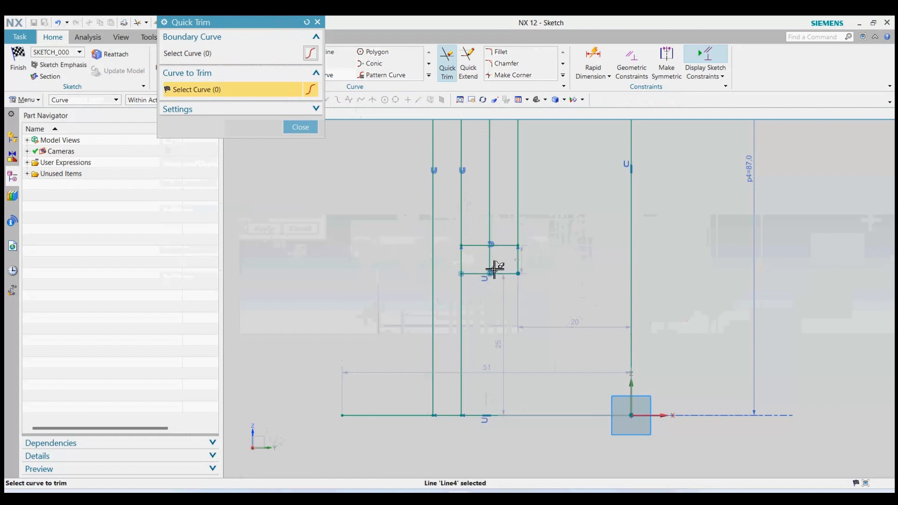
Trim the 25 mm offset line between the short horizontals and the 30 mm one above them, and remove the outermost vertical line.
click(491, 265)
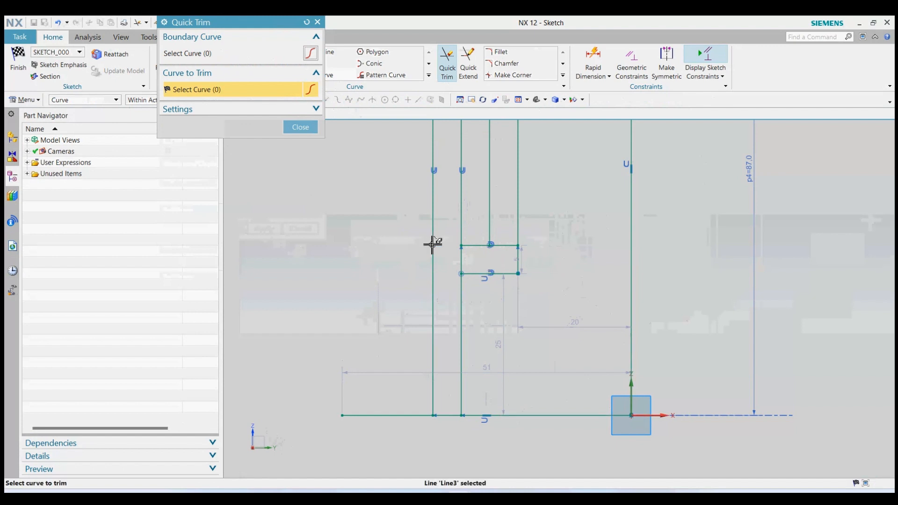
click(461, 219)
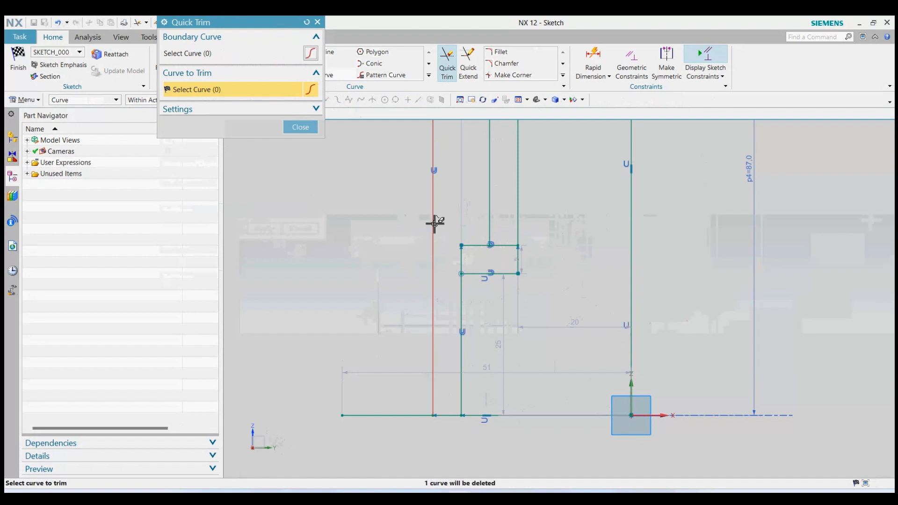
click(433, 225)
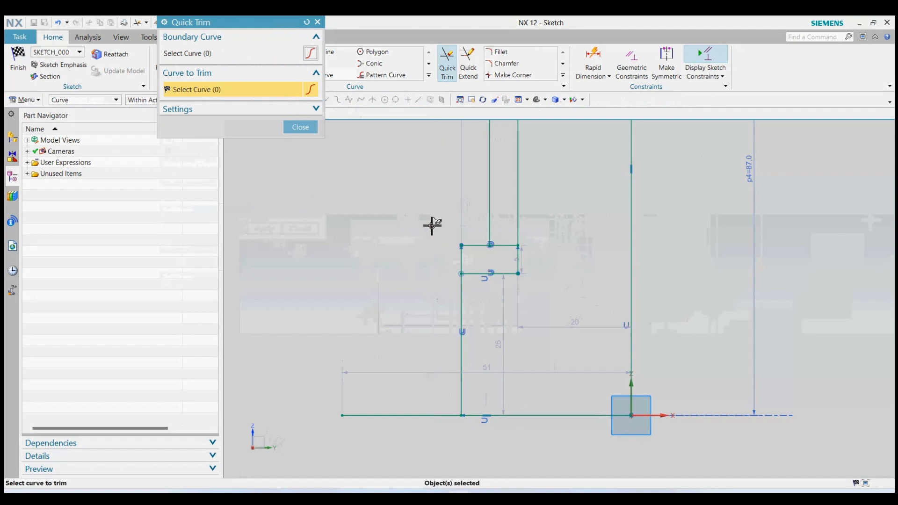
Undo the removal of the outermost vertical line, and extend both short horizontal lines out to it.
click(300, 128)
click(57, 23)
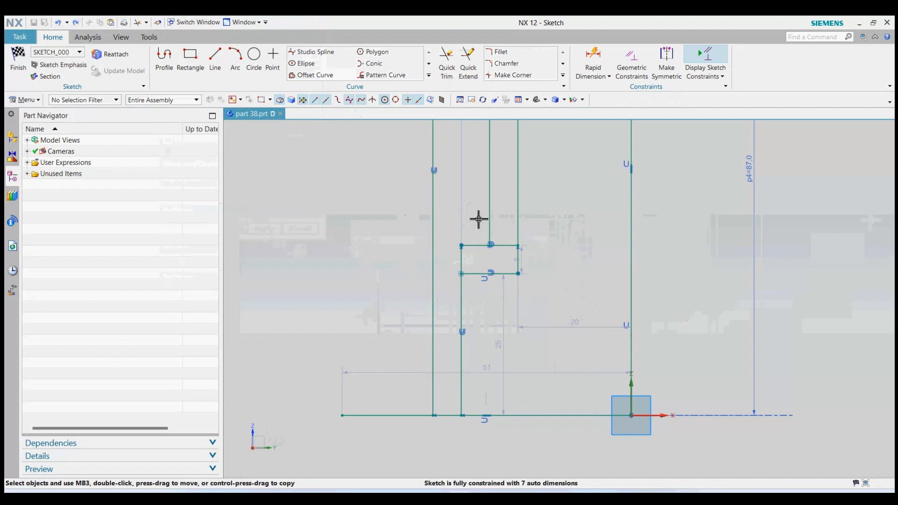
click(468, 71)
click(481, 274)
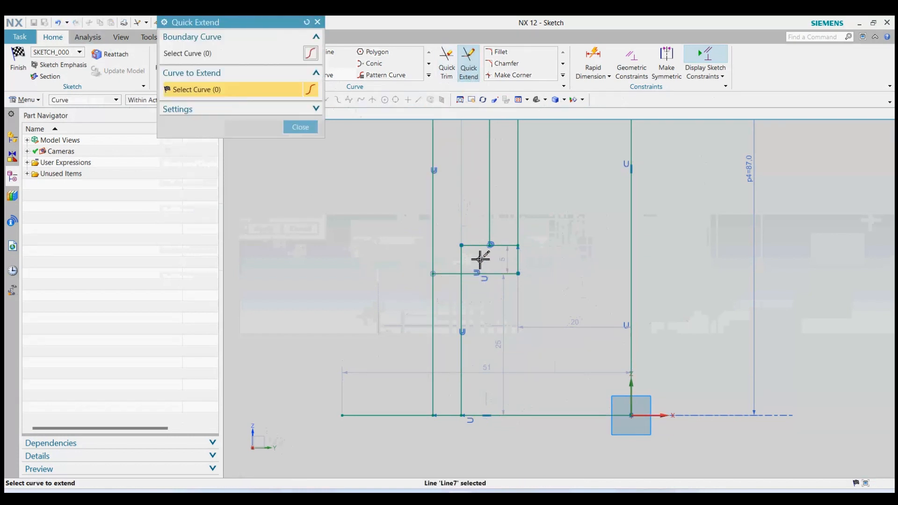
click(477, 246)
click(300, 127)
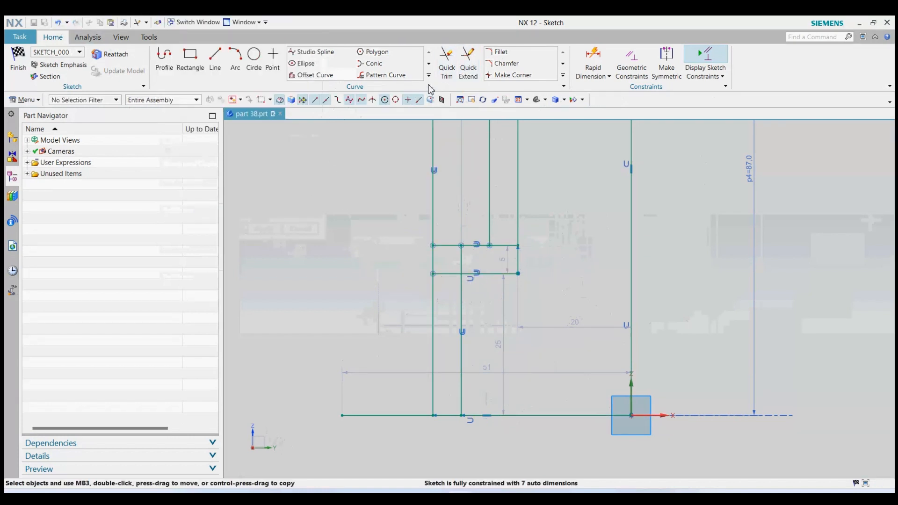
Trim the 35 mm offset above the upper short horizontal, the 30 mm offset between the short horizontals, and the upper horizontal inward of the 25 mm offset.
click(446, 66)
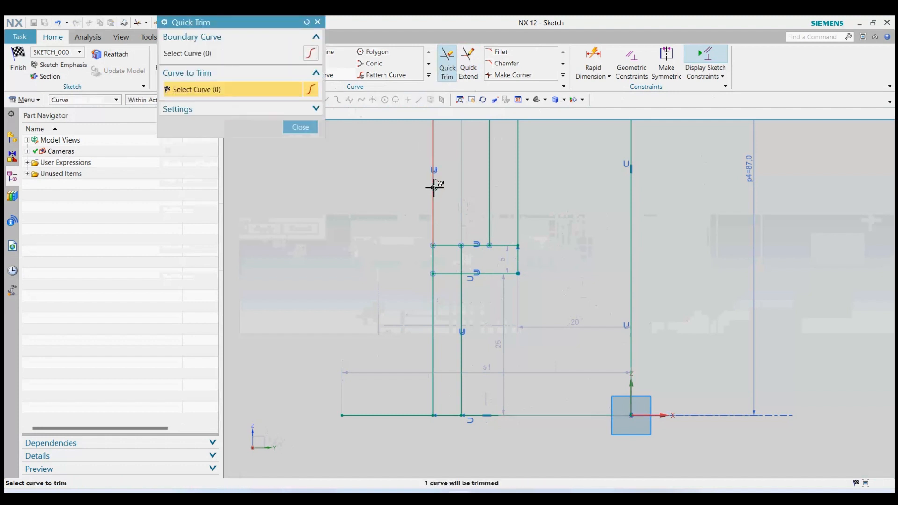
click(434, 186)
click(301, 127)
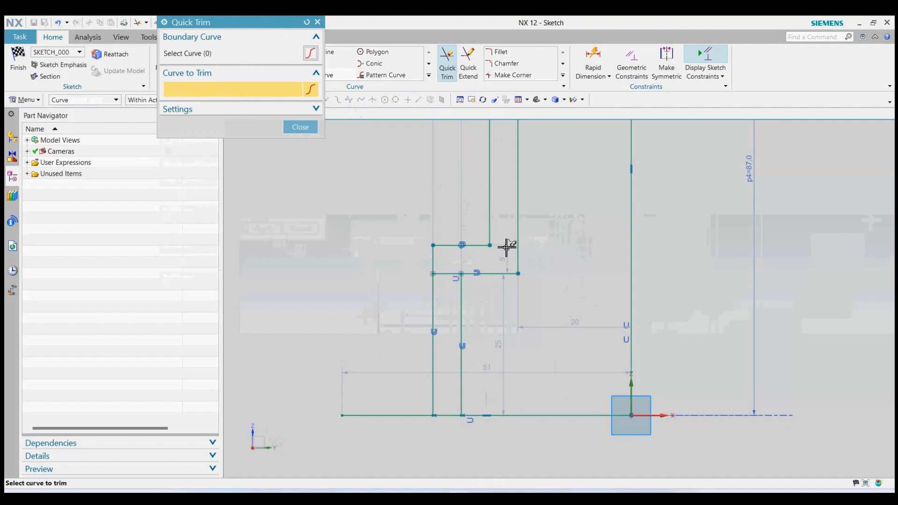
click(306, 129)
Draw a horizontal line about 73 mm long outward from the midpoint of the 87 mm vertical line, crossing the offset lines.
scroll(423, 315, down, 2)
scroll(446, 252, up, 5)
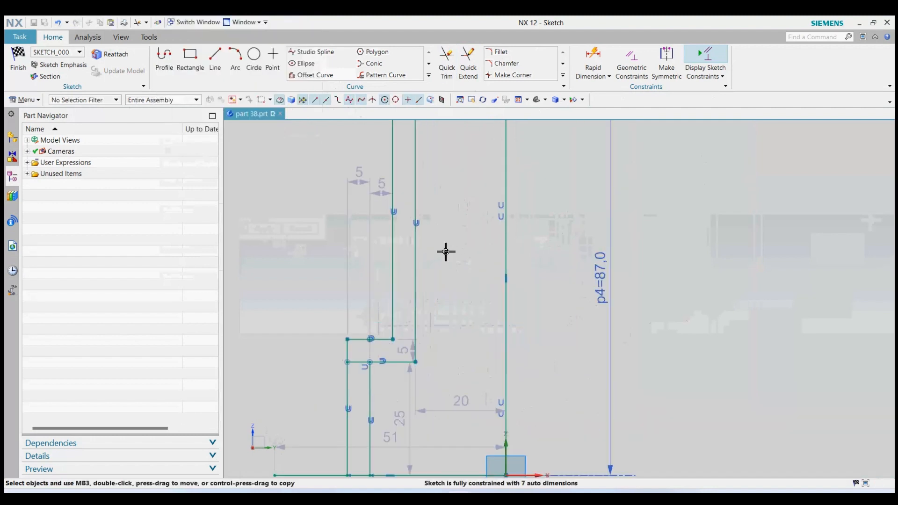
click(215, 58)
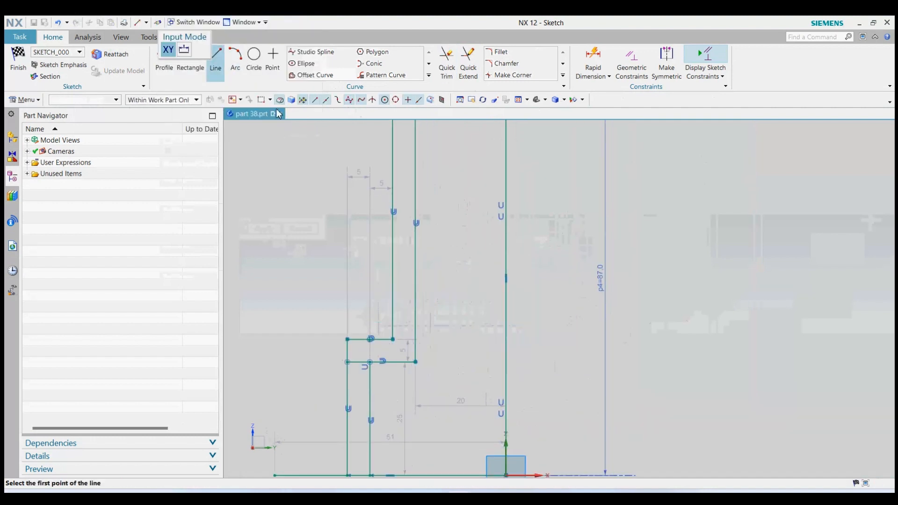
click(509, 280)
scroll(519, 278, down, 2)
click(322, 280)
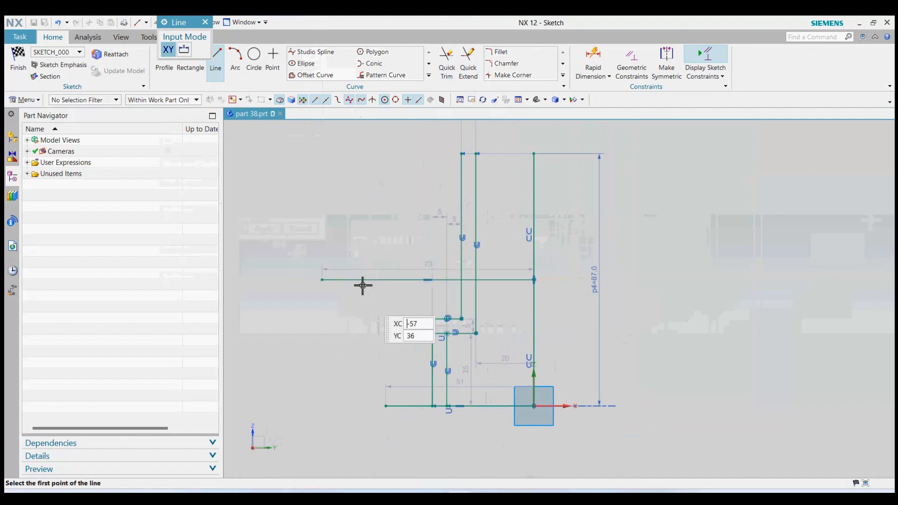
Trim the lower short horizontal line between the 35 mm and 30 mm offset lines.
click(447, 61)
scroll(452, 341, up, 5)
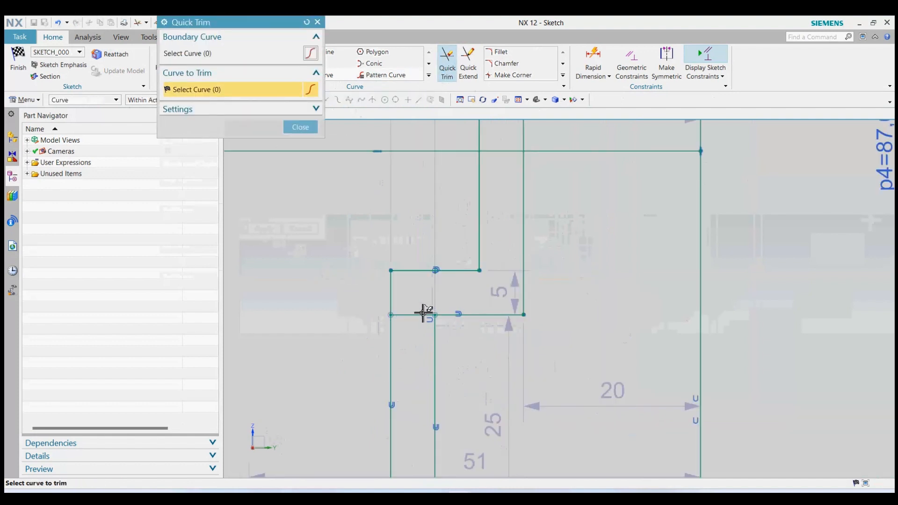
click(421, 315)
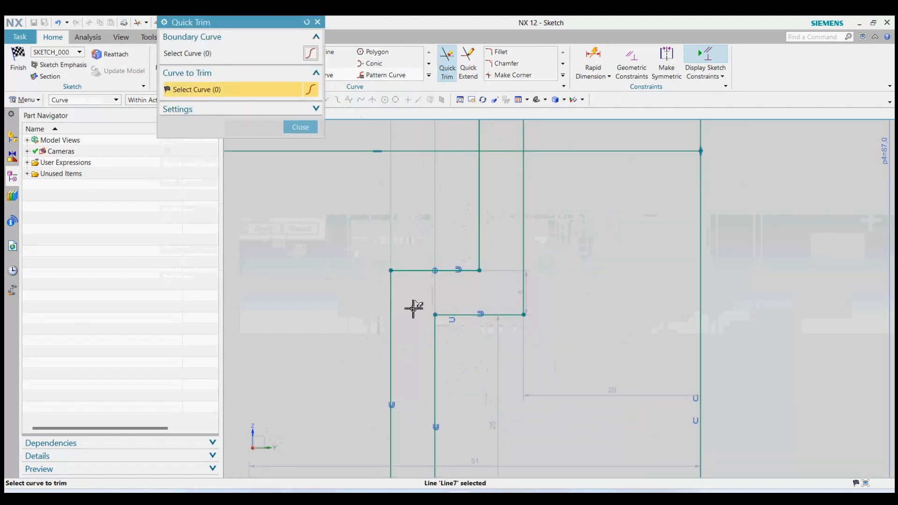
click(301, 127)
Trim the 20 mm and 25 mm offset lines above the long horizontal midline.
scroll(461, 290, down, 3)
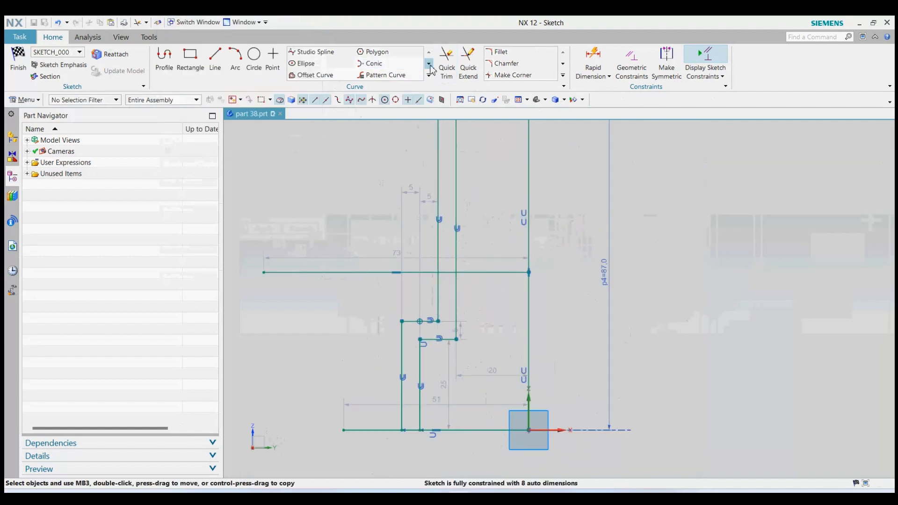
click(447, 60)
click(456, 229)
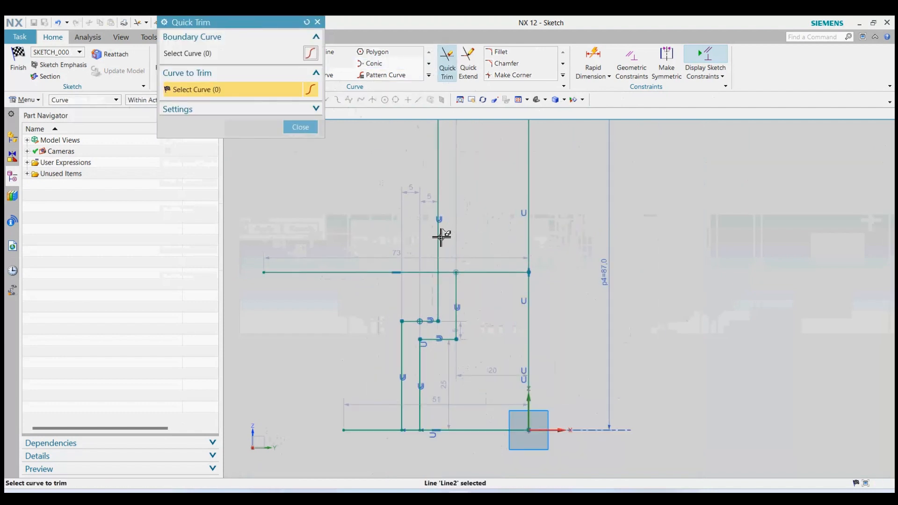
click(438, 236)
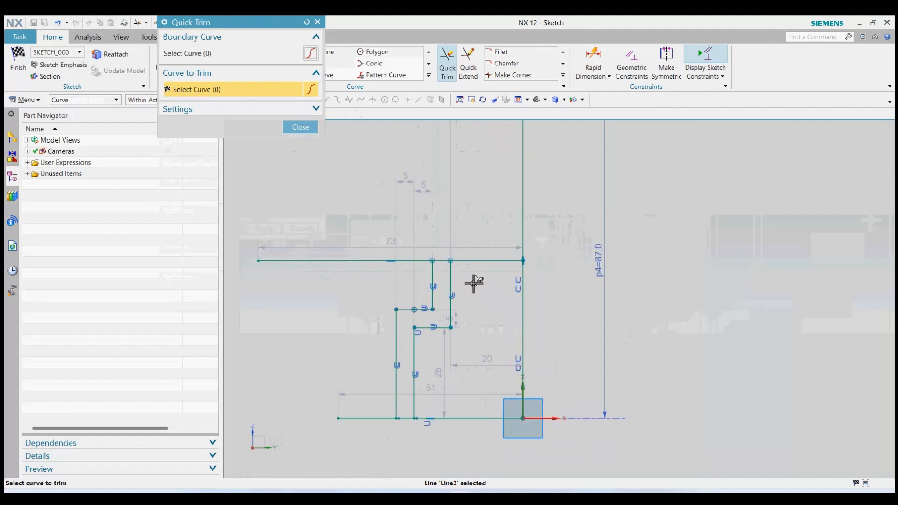
click(306, 127)
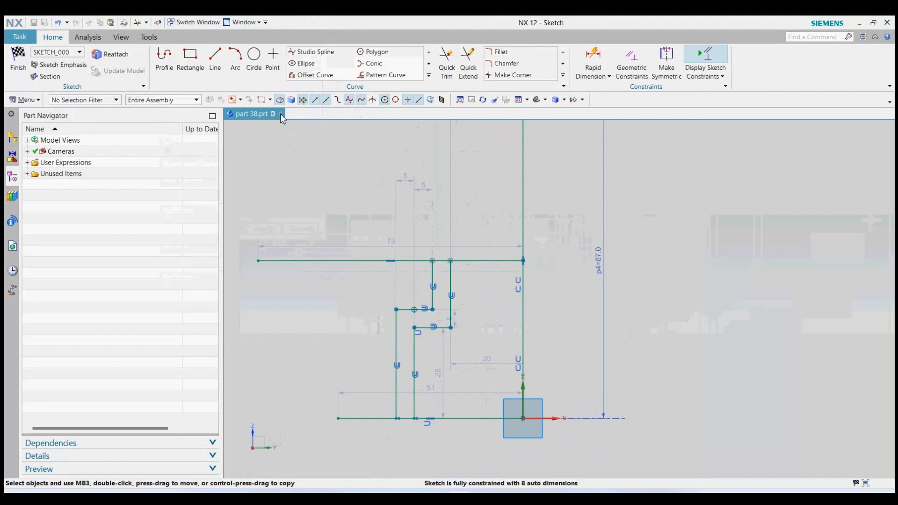
Offset the upper short horizontal line of the step 27 mm upward.
click(310, 75)
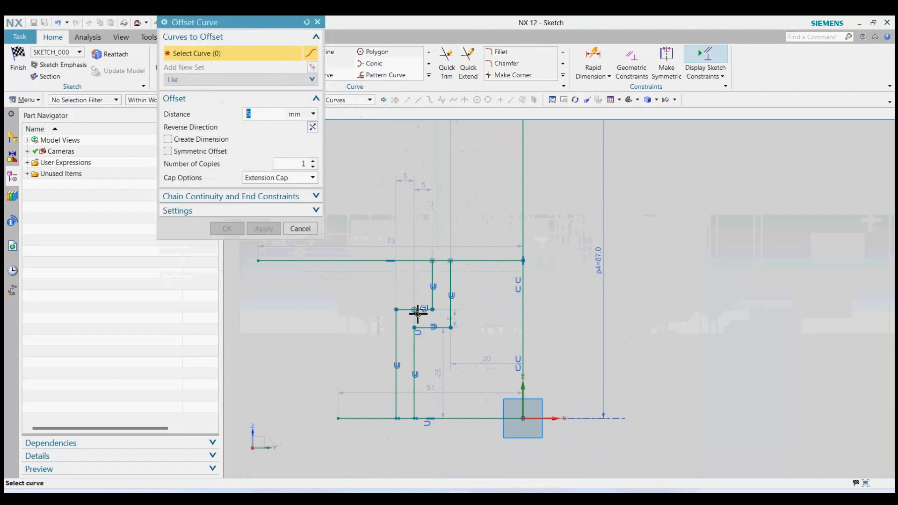
click(418, 310)
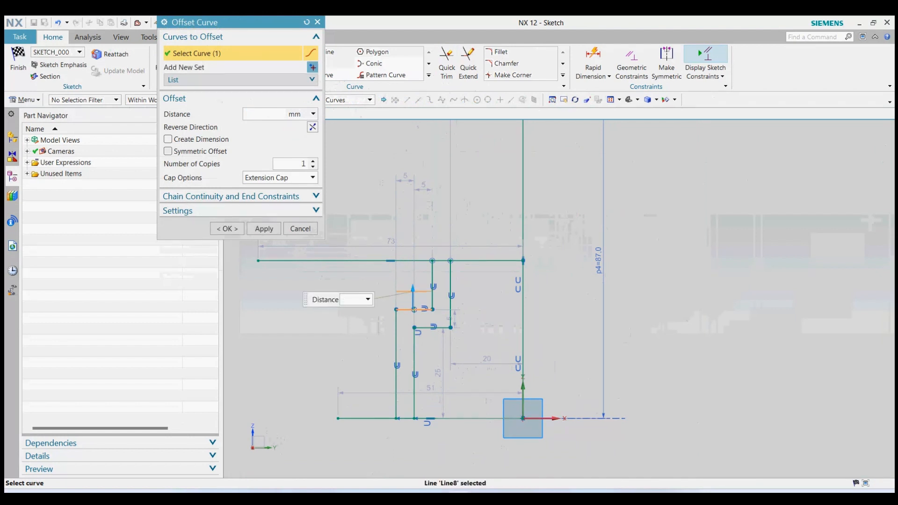
text(27)
key(Return)
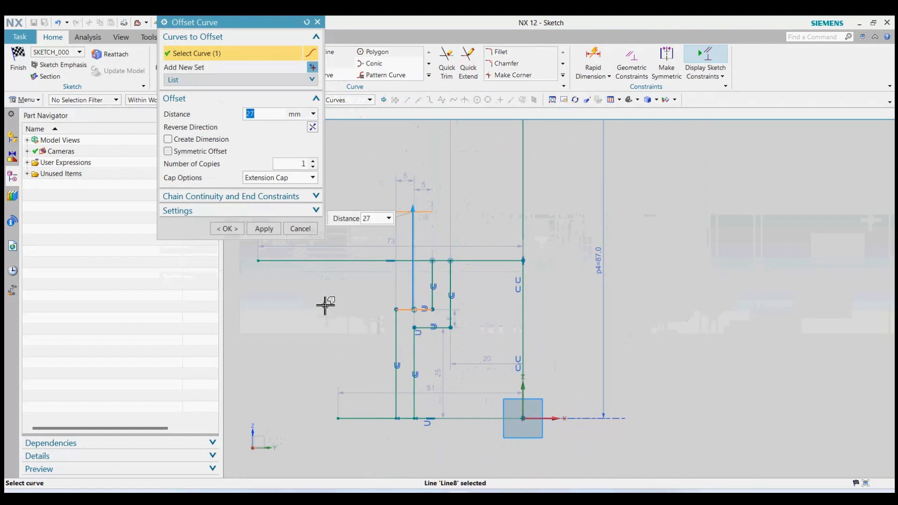
click(222, 228)
Draw a vertical line from the inner end of the 27 mm offset line down to the upper short horizontal's inner end.
click(215, 60)
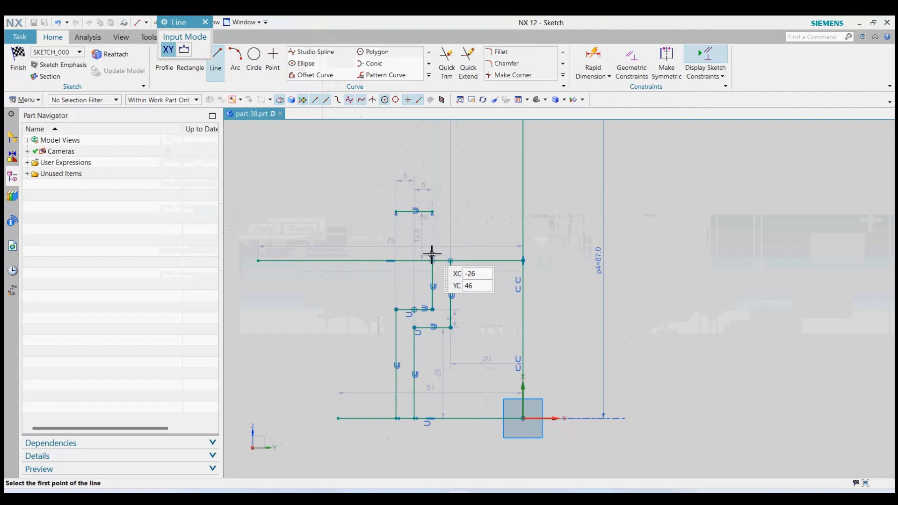
click(432, 212)
scroll(431, 295, up, 4)
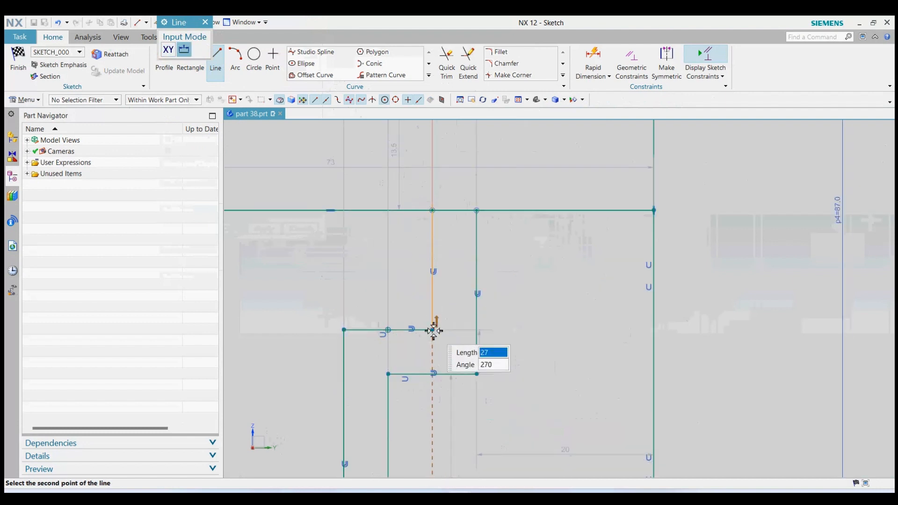
click(433, 329)
scroll(477, 326, down, 3)
click(206, 22)
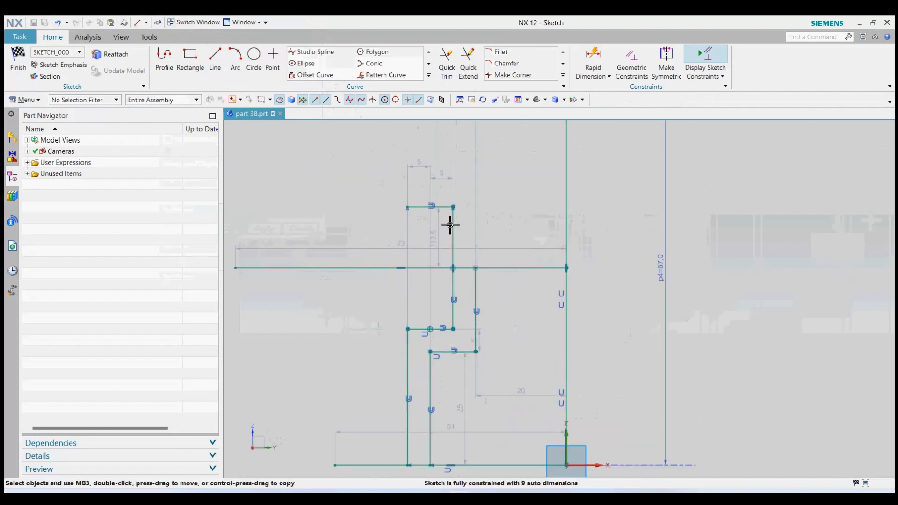
Delete the offset constraint, the connecting vertical line and the 27 mm offset line above the midline.
scroll(412, 216, up, 8)
scroll(411, 285, down, 6)
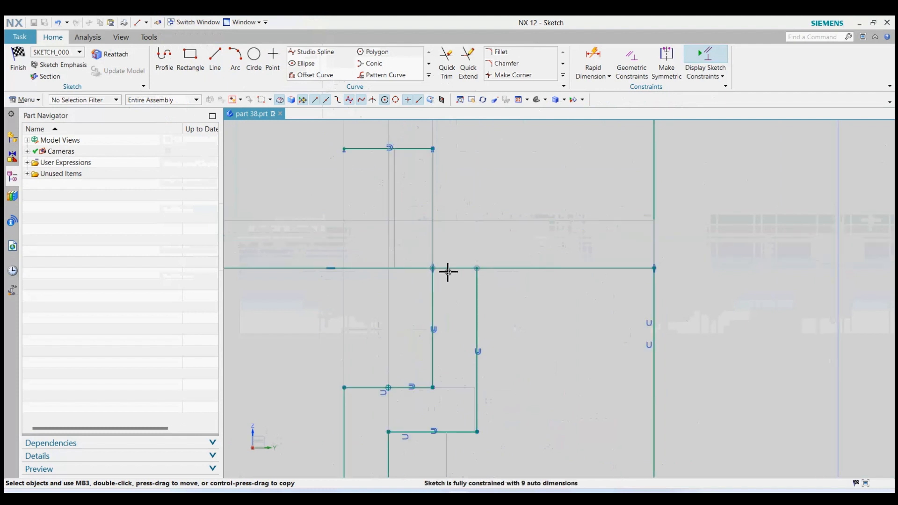
right_click(445, 245)
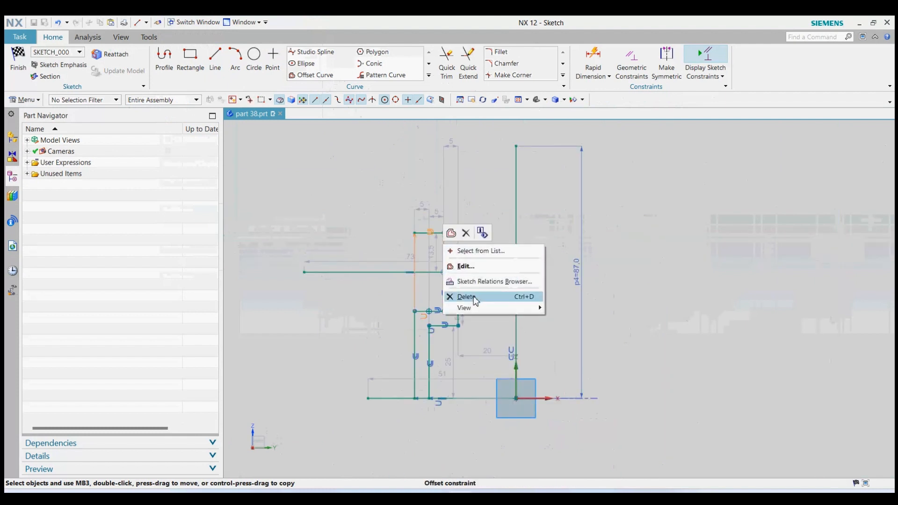
click(473, 296)
scroll(445, 249, up, 5)
right_click(446, 246)
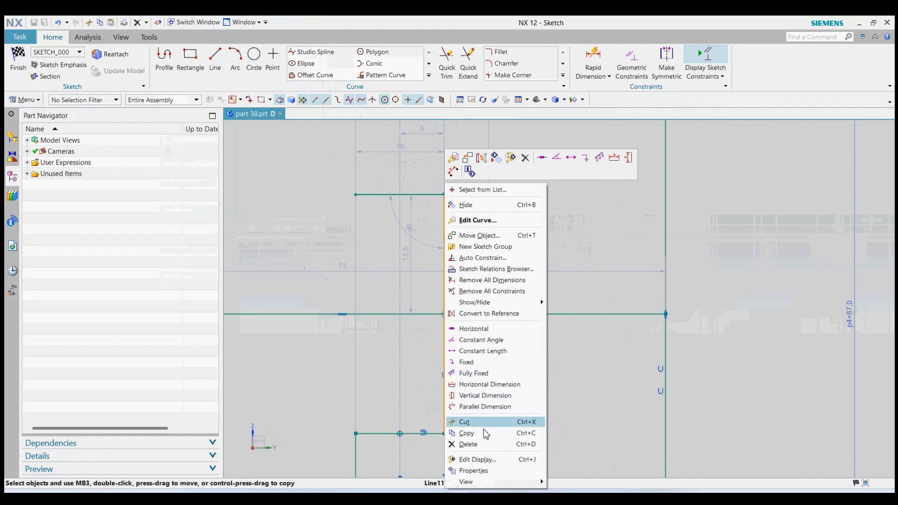
click(481, 445)
scroll(427, 267, down, 3)
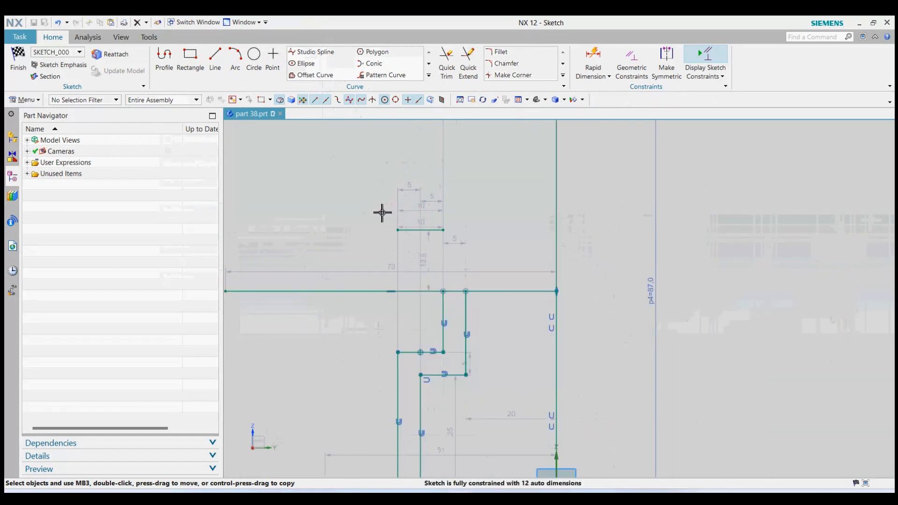
drag(372, 209, 495, 264)
key(Delete)
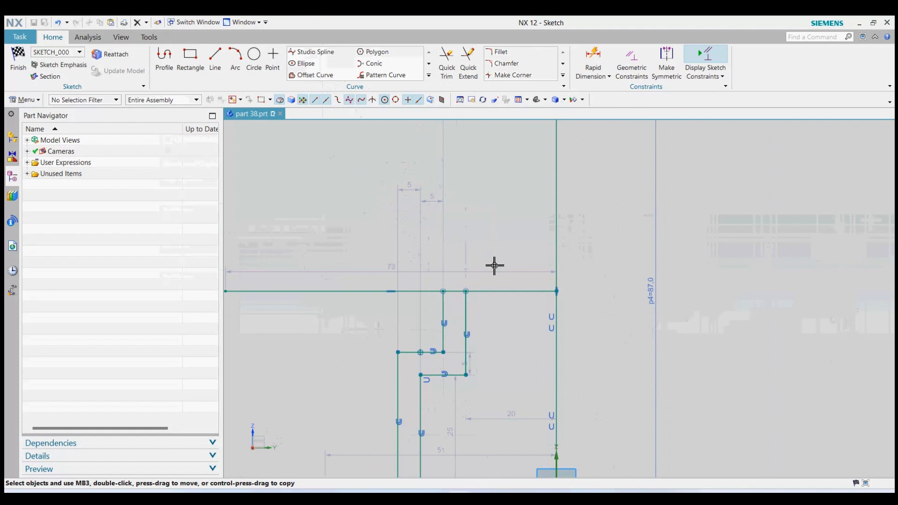
Mirror the seven stepped profile curves about the long horizontal midline.
scroll(494, 265, down, 1)
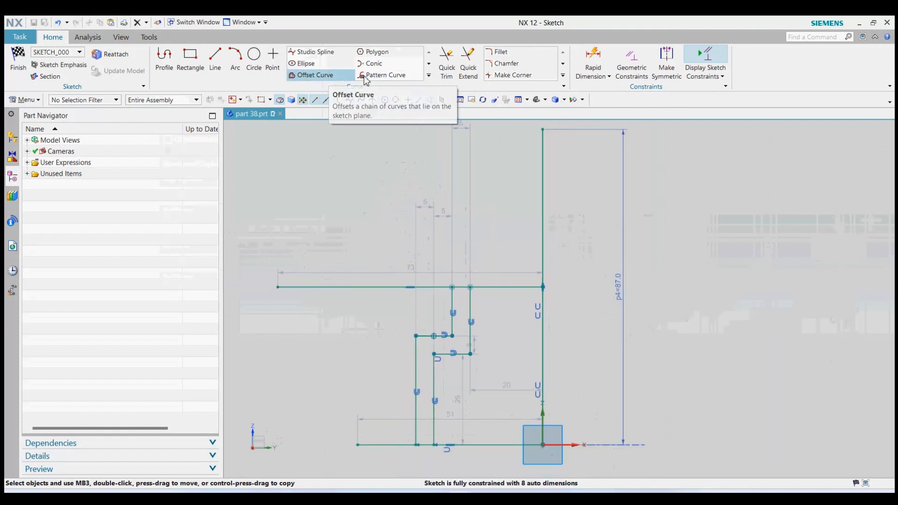
click(429, 75)
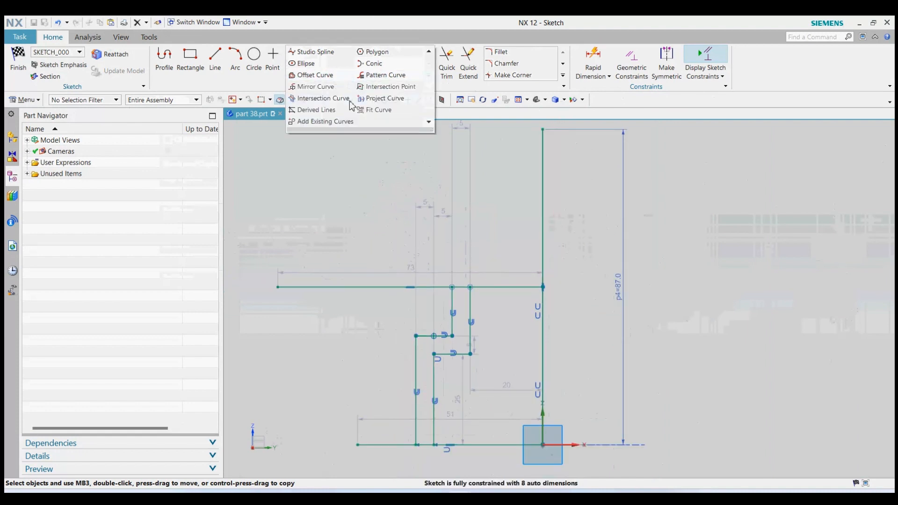
click(316, 88)
scroll(437, 242, down, 3)
drag(415, 243, 471, 379)
click(243, 90)
click(403, 266)
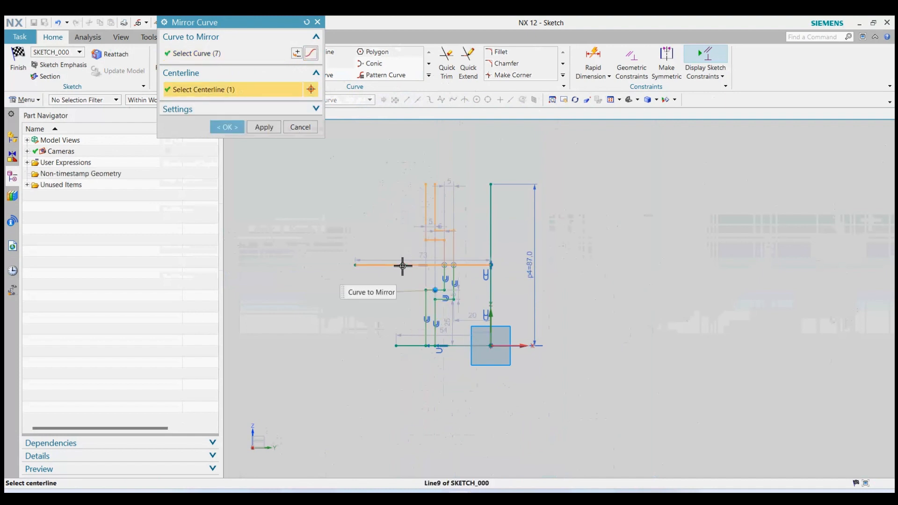
click(234, 126)
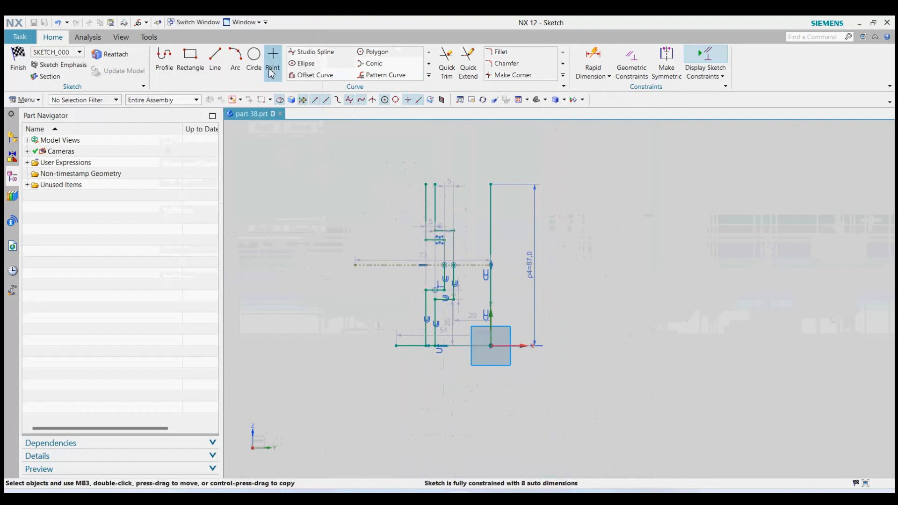
Draw a short horizontal line closing the upper ends of the two mirrored outer vertical lines.
click(215, 60)
scroll(425, 177, up, 5)
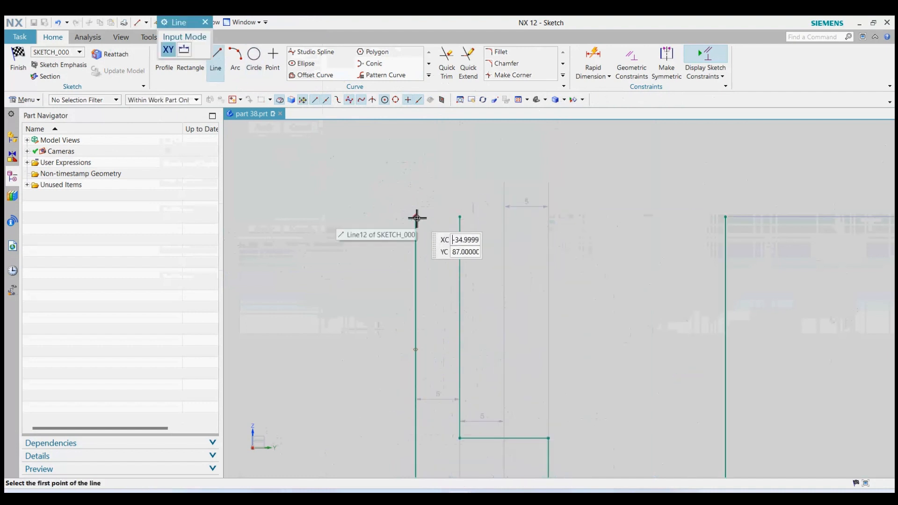
click(417, 218)
click(460, 217)
scroll(477, 191, down, 5)
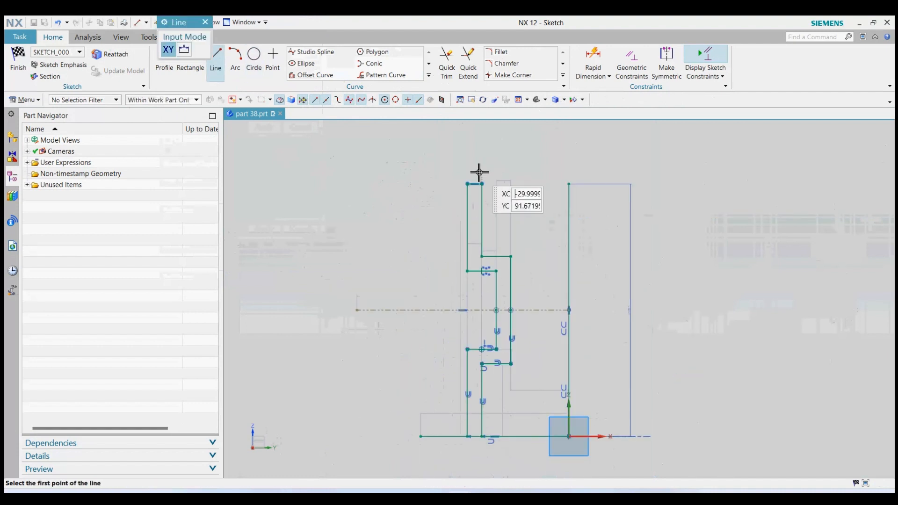
scroll(481, 315, down, 3)
scroll(477, 297, up, 8)
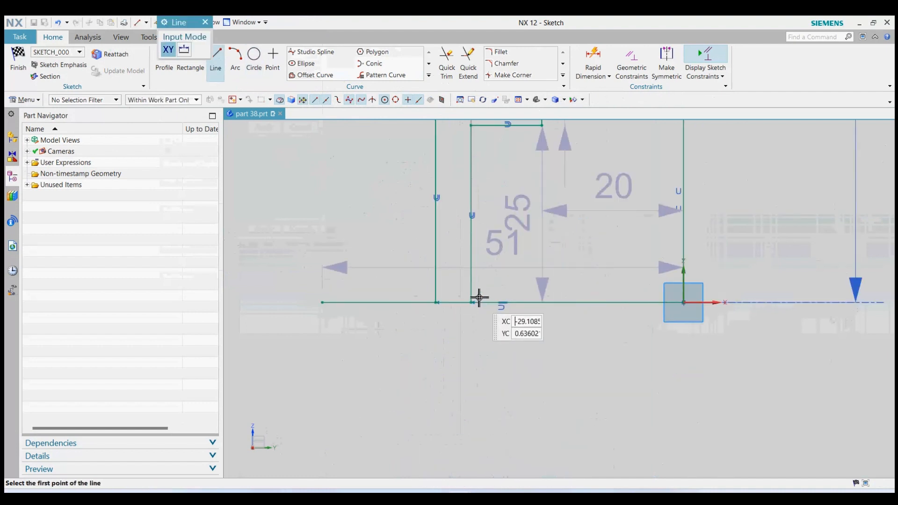
click(205, 22)
Trim the base line on both sides of the profile, keeping only the segment between the 35 mm and 30 mm offset lines.
click(447, 63)
click(552, 303)
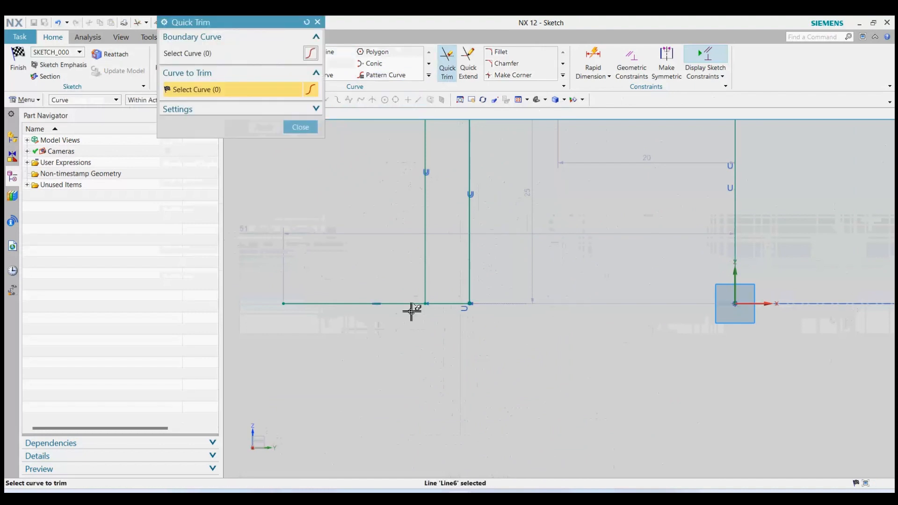
click(395, 304)
scroll(421, 315, down, 4)
scroll(328, 202, up, 2)
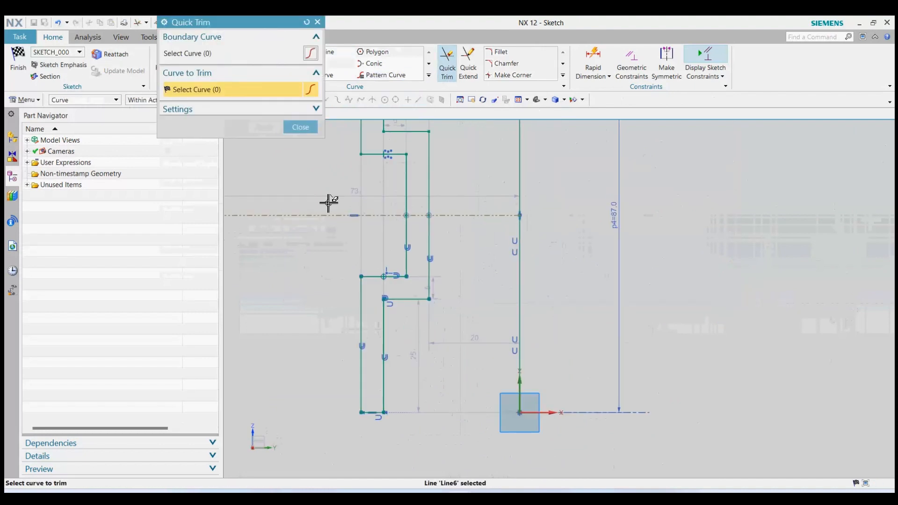
click(302, 132)
scroll(431, 337, down, 3)
scroll(425, 238, up, 5)
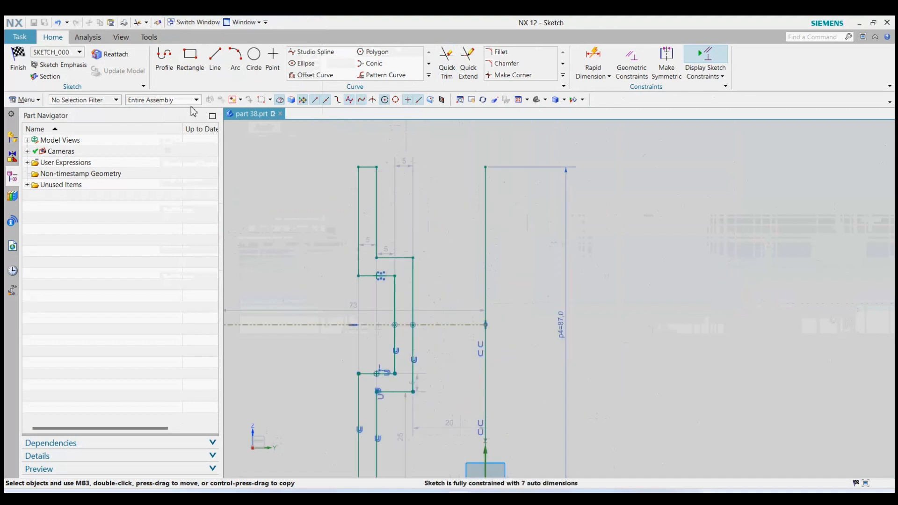
Finish the sketch and revolve the closed stepped profile 360° about the Z axis through the vertical line's upper endpoint.
click(18, 59)
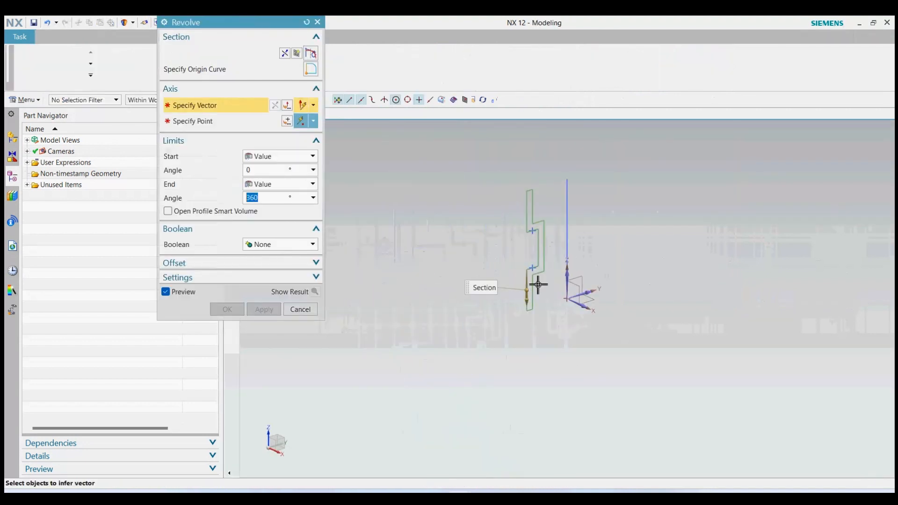
click(570, 279)
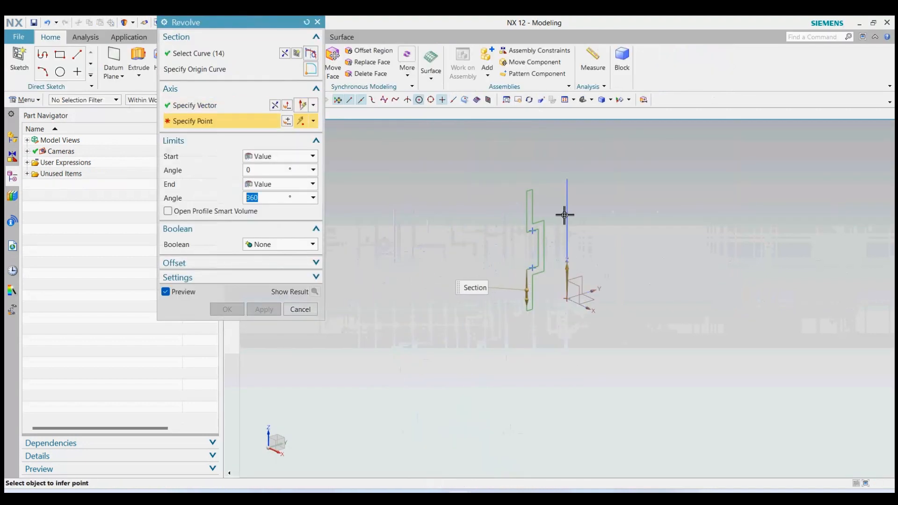
click(567, 182)
click(238, 310)
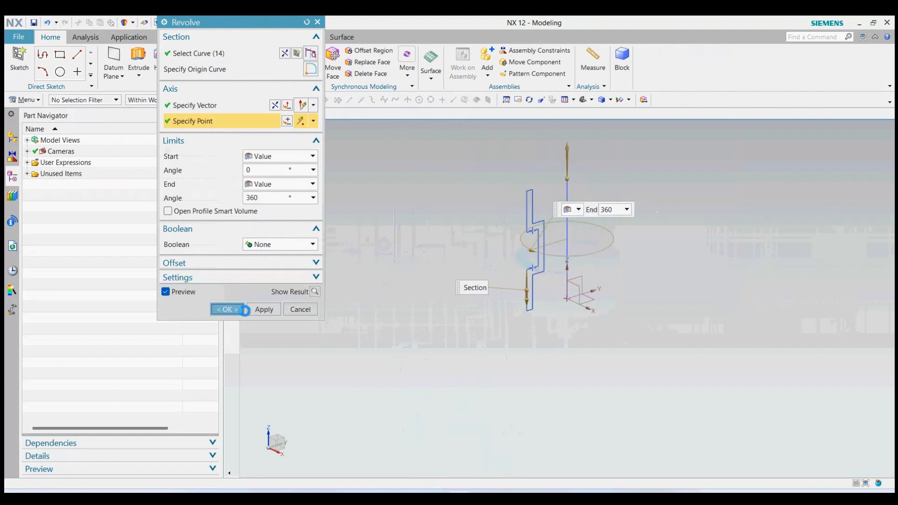
Hide the datum coordinate system inside the revolved body.
middle_drag(654, 316, 572, 355)
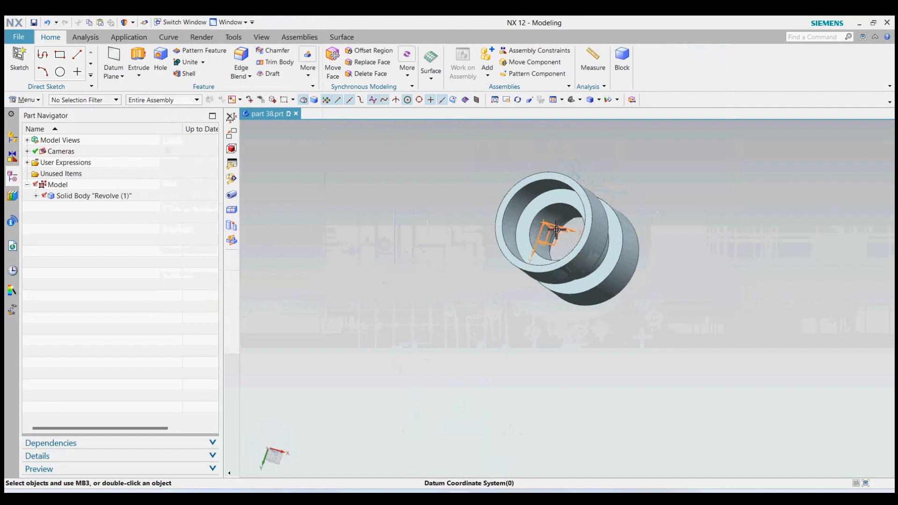
right_click(556, 229)
click(580, 252)
Inspect the revolved body's wall profile in a temporary one-plane section normal to Y, then discard the section.
middle_drag(741, 257, 538, 230)
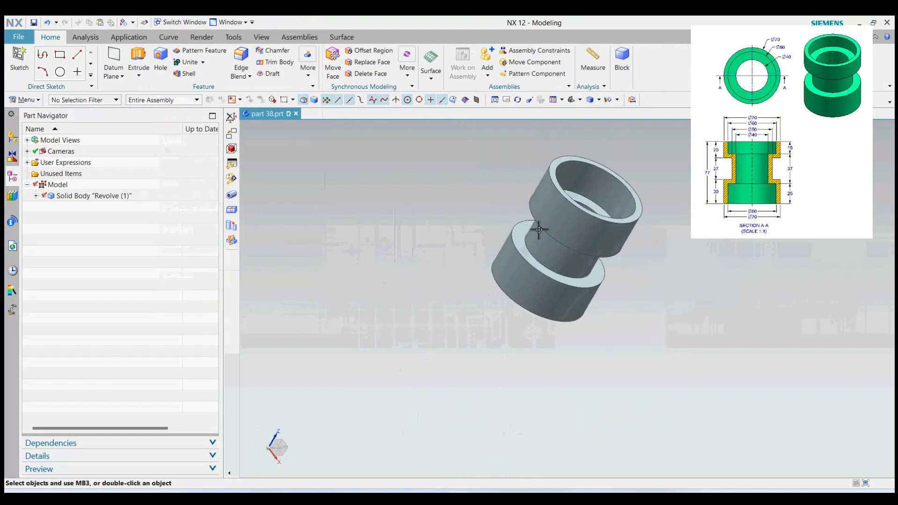
click(262, 37)
click(224, 61)
mouse_move(669, 309)
middle_down()
mouse_move(720, 310)
mouse_move(679, 320)
middle_up()
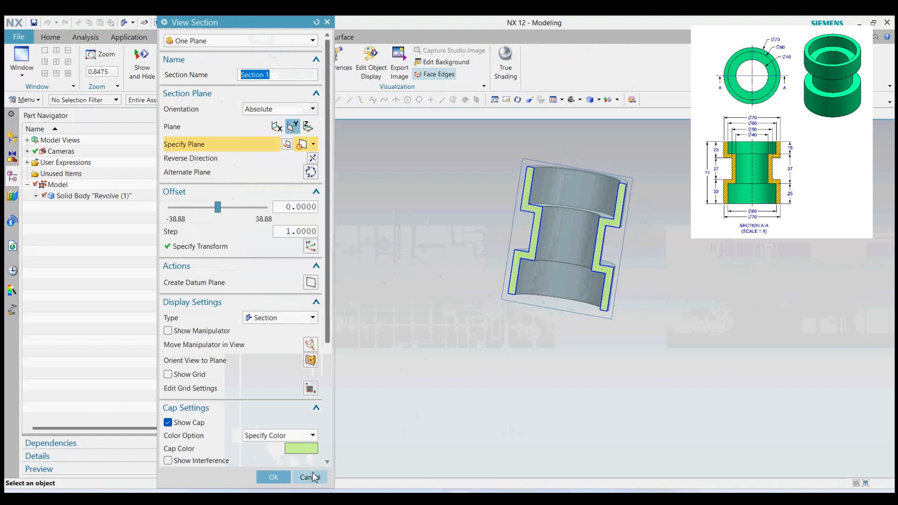
click(310, 477)
Measure the diameters of the upper collar, the neck, the upper rim's inner edge and the inner bore with Simple Diameter.
click(85, 36)
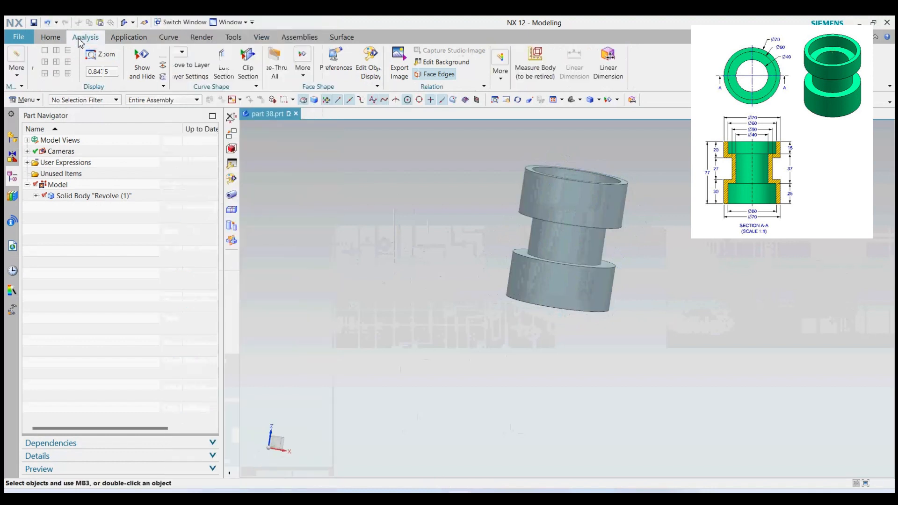
click(17, 71)
click(42, 147)
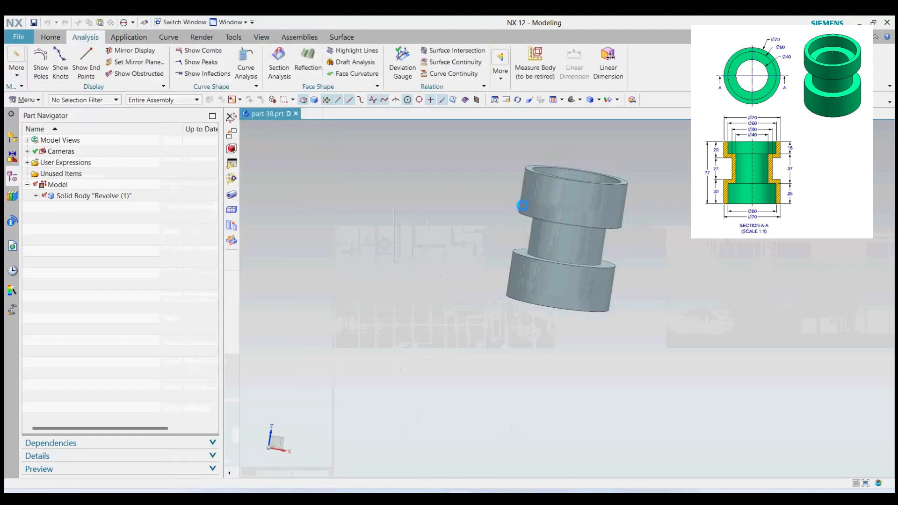
click(545, 200)
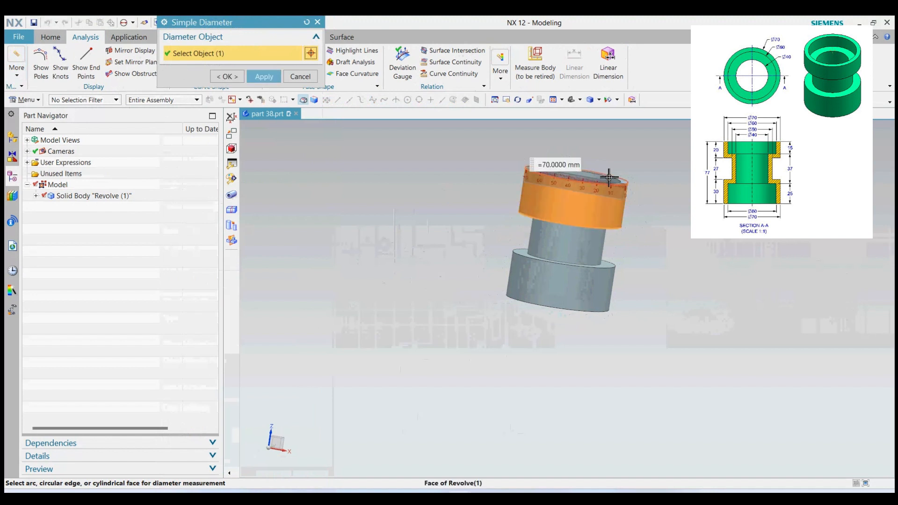
click(573, 241)
middle_drag(720, 257, 596, 220)
click(591, 215)
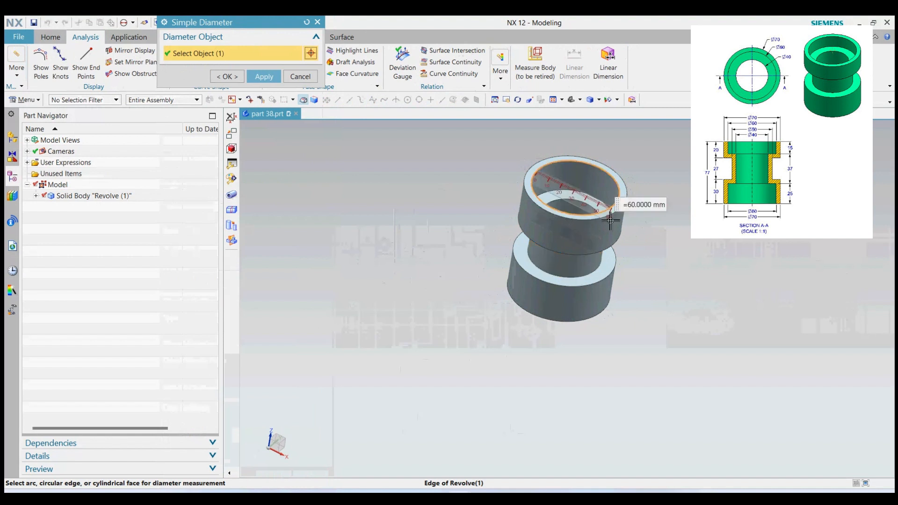
click(579, 209)
middle_drag(625, 251, 661, 212)
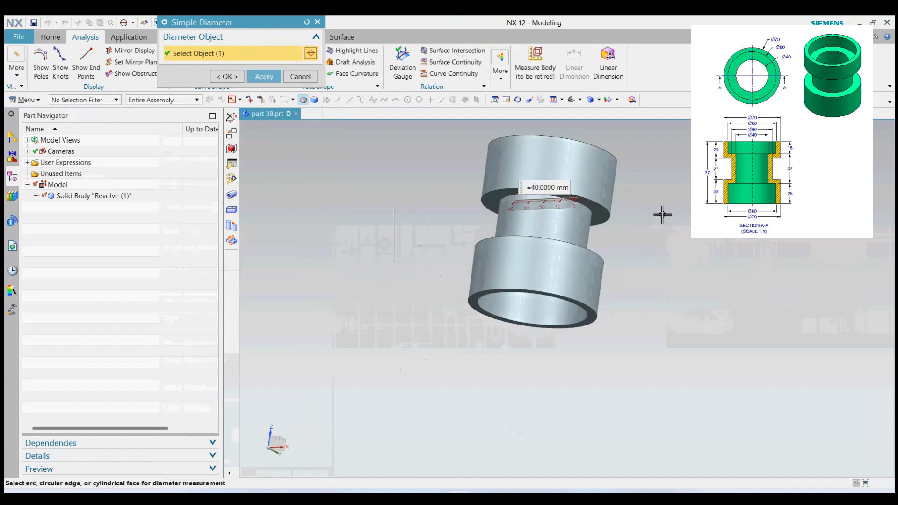
click(317, 22)
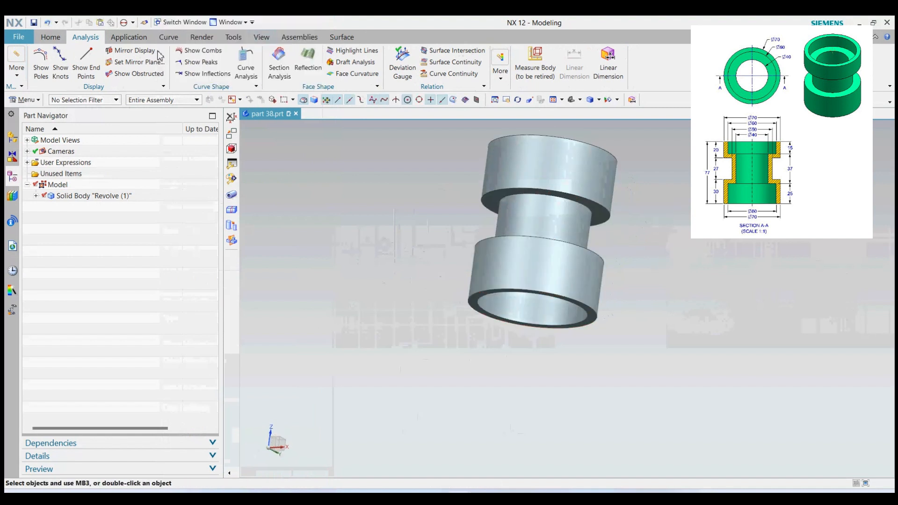
Check the Z-axis distance between the two collar faces bounding the neck with Linear Dimension, then cancel the command.
click(631, 100)
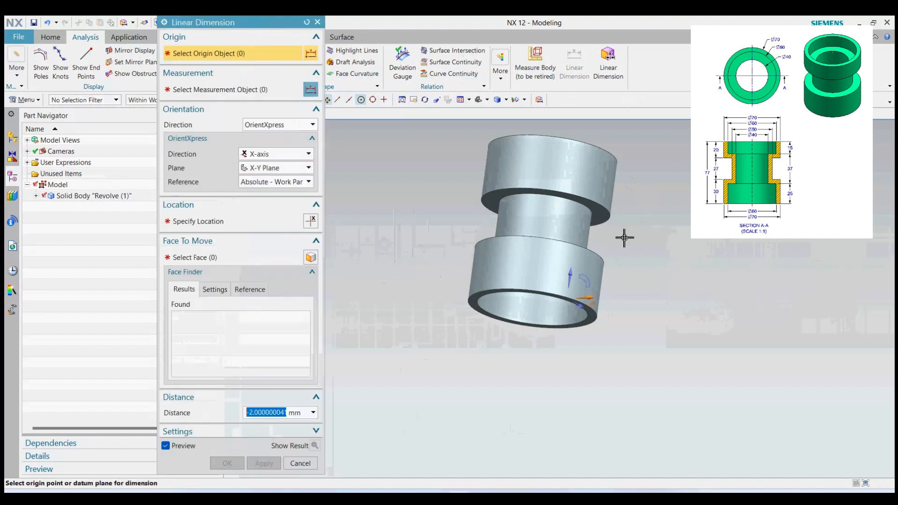
click(605, 210)
middle_drag(674, 227, 659, 258)
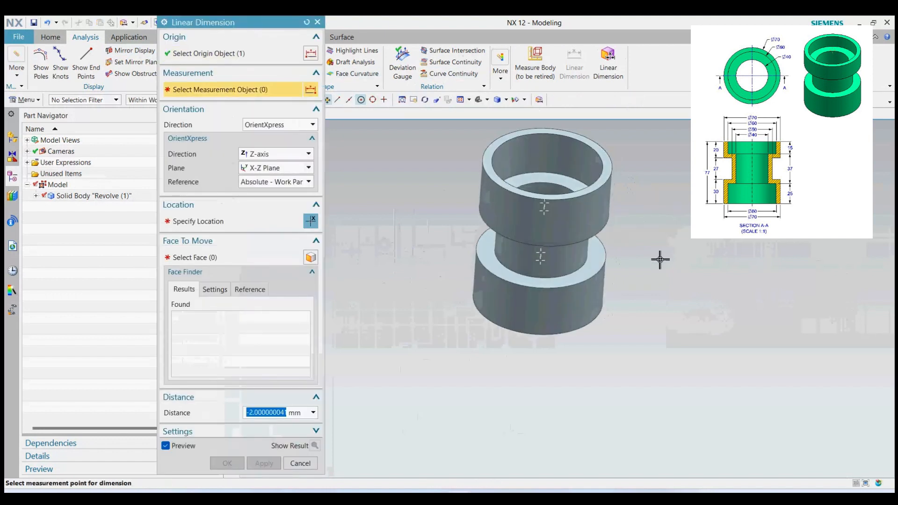
click(603, 256)
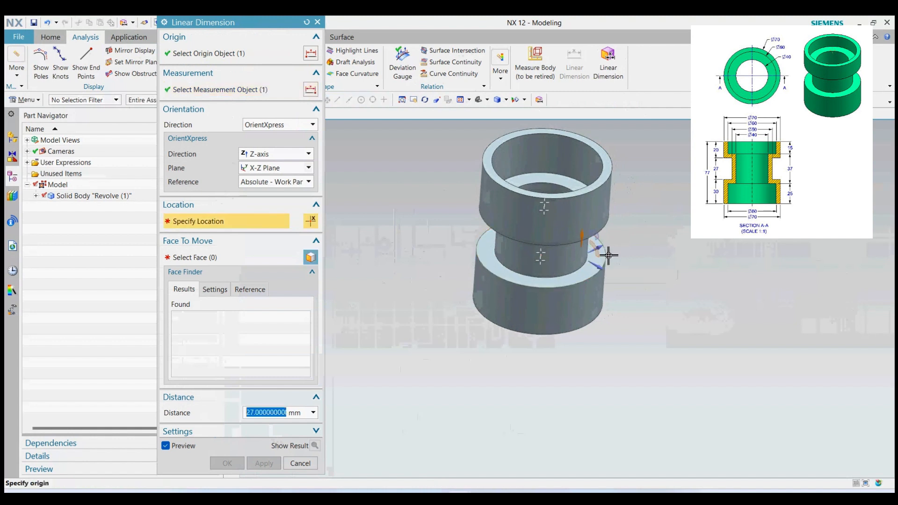
middle_drag(645, 276, 655, 234)
scroll(672, 213, up, 4)
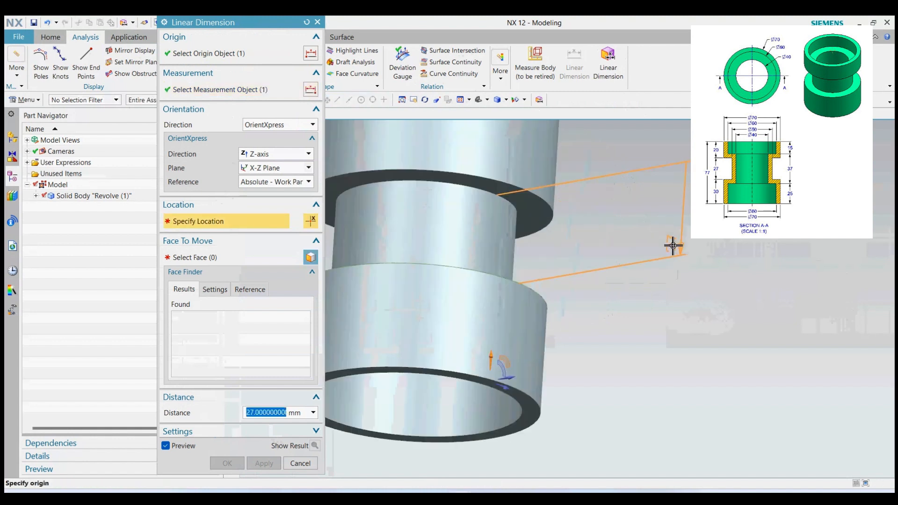
click(300, 463)
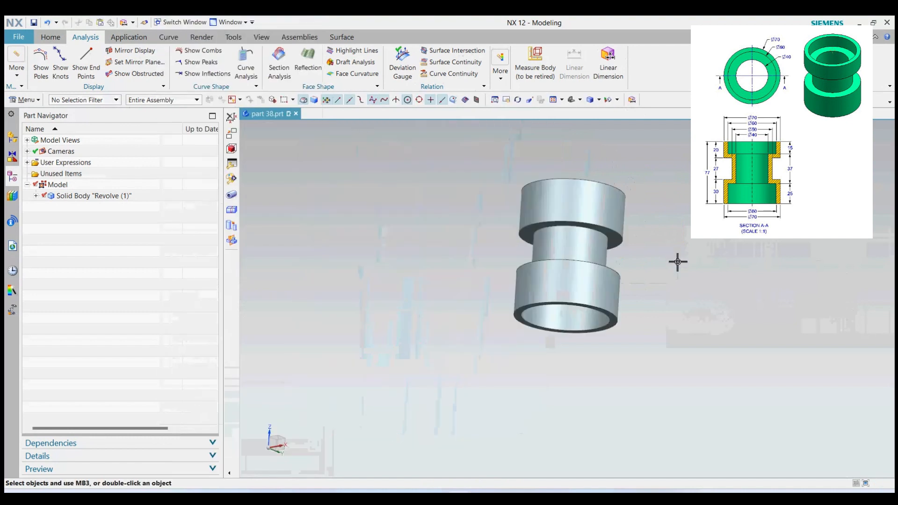
Change the revolved solid body's display color to a green from the Vibrant palette.
key(ctrl+j)
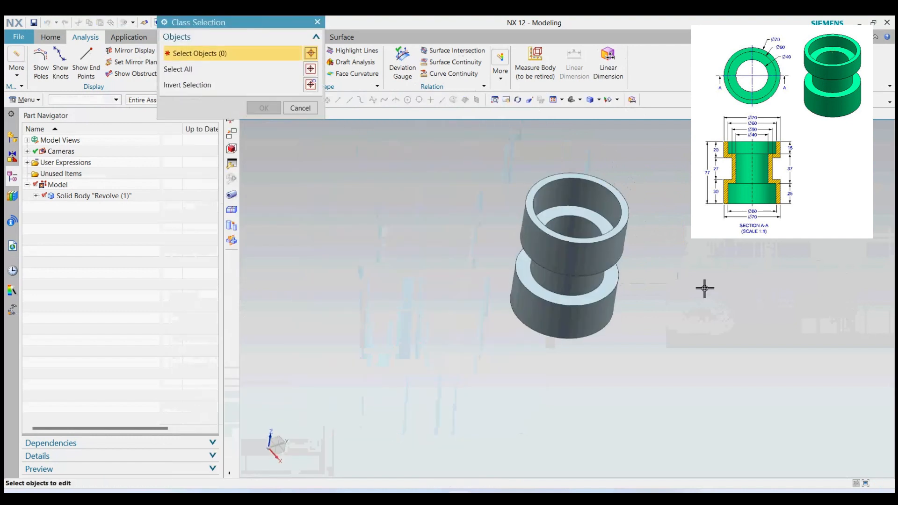
click(570, 230)
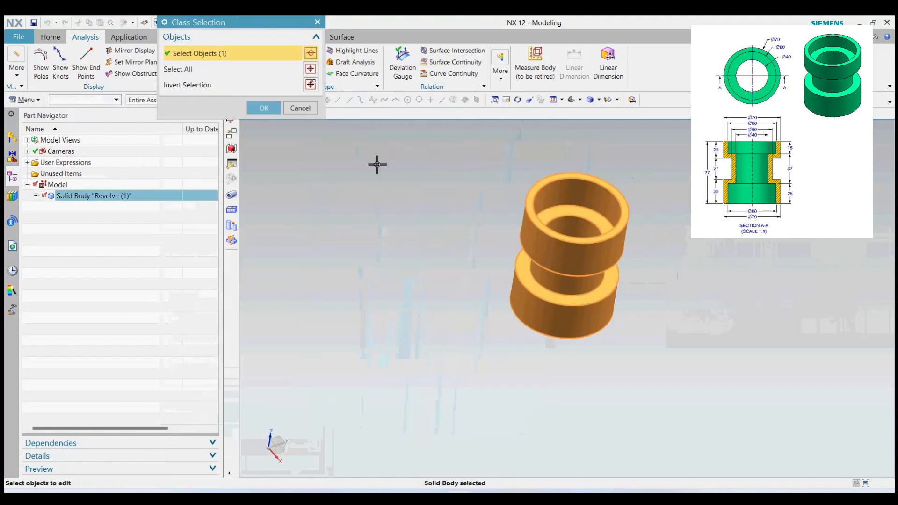
click(263, 108)
click(293, 91)
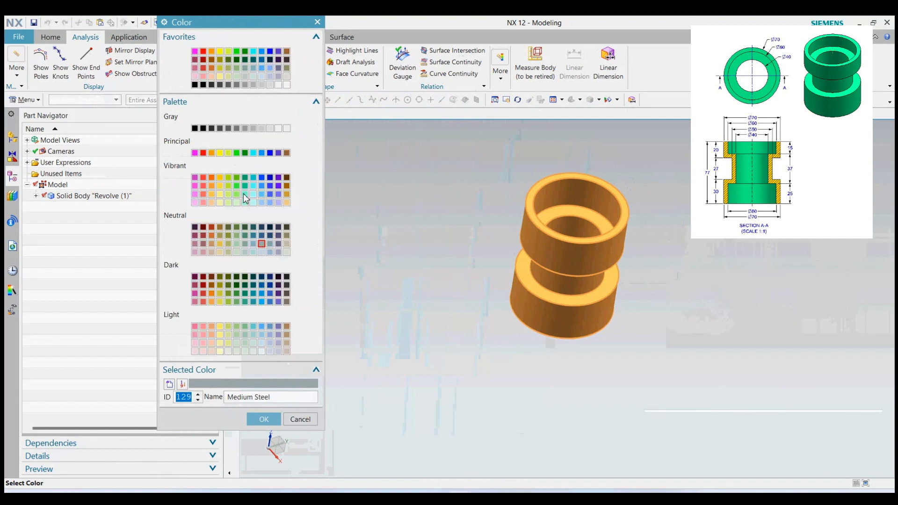
click(245, 186)
click(262, 419)
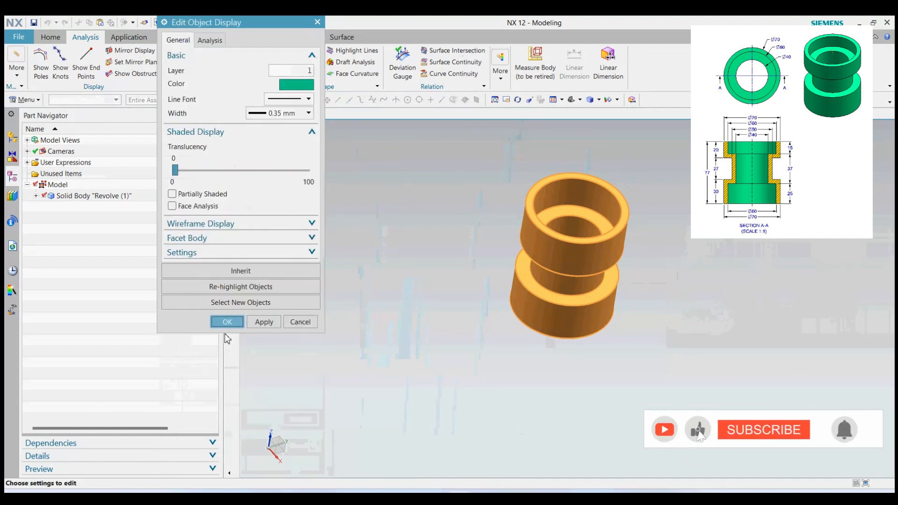
click(228, 321)
middle_drag(538, 374, 729, 327)
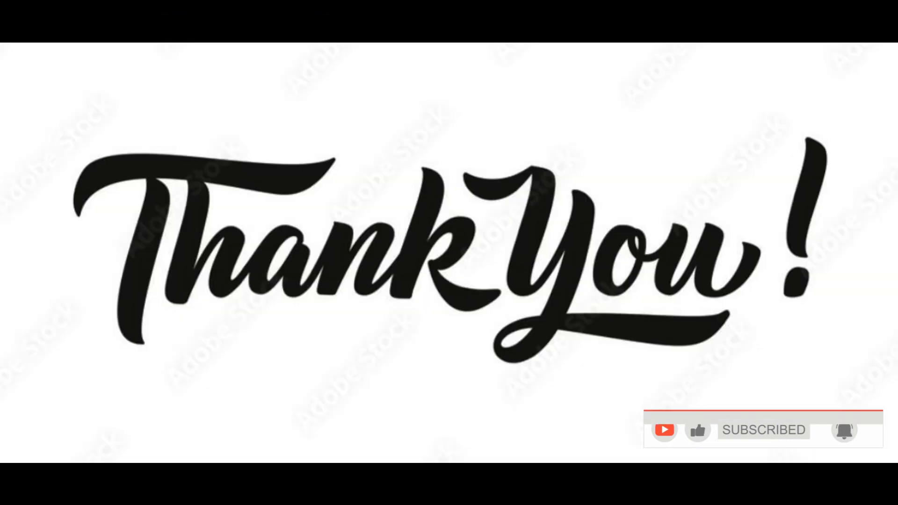